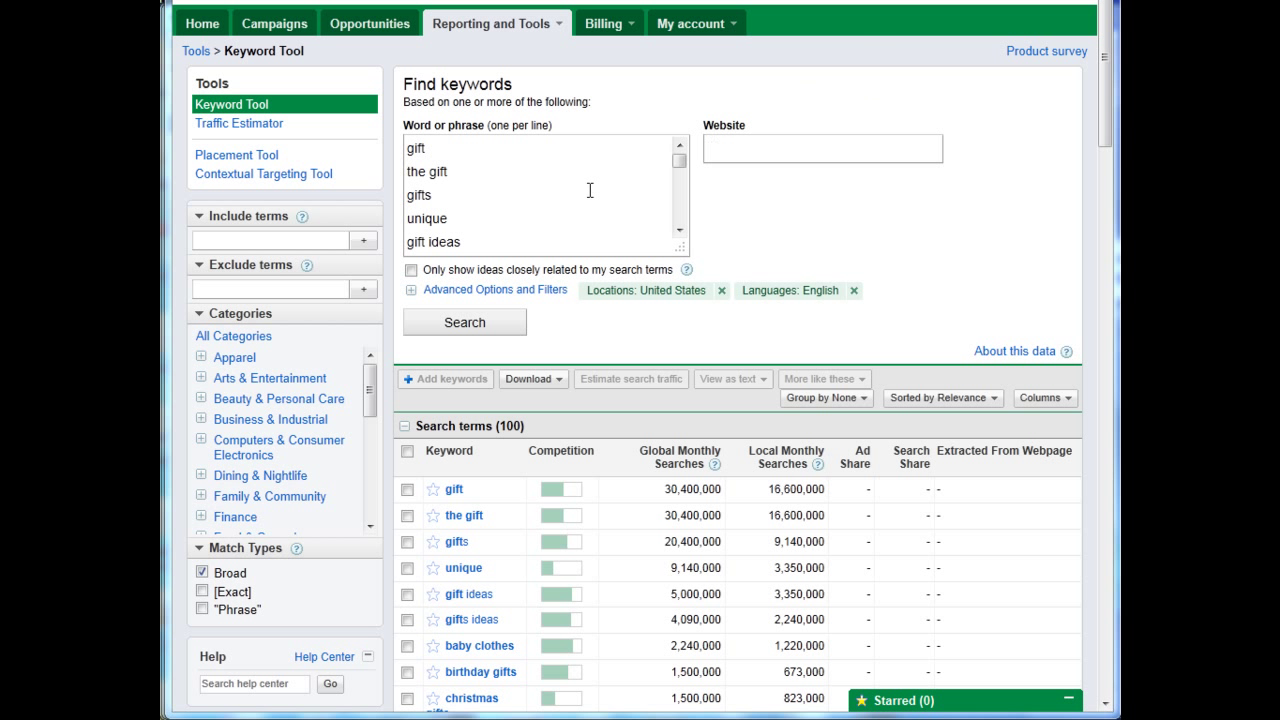
# Step: Download all keyword ideas for the listed gift phrases in the CSV for Excel format
pyautogui.moveTo(680, 160); pyautogui.dragTo(683, 225)
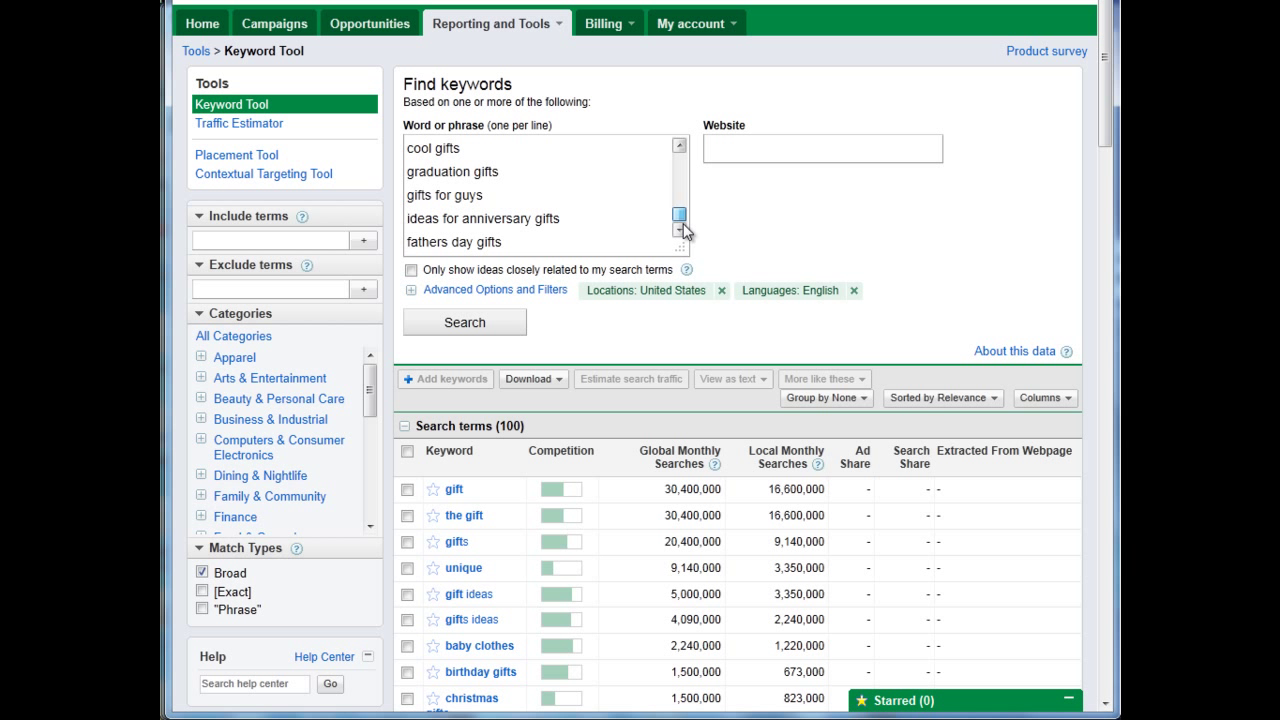
pyautogui.click(548, 384)
pyautogui.click(552, 400)
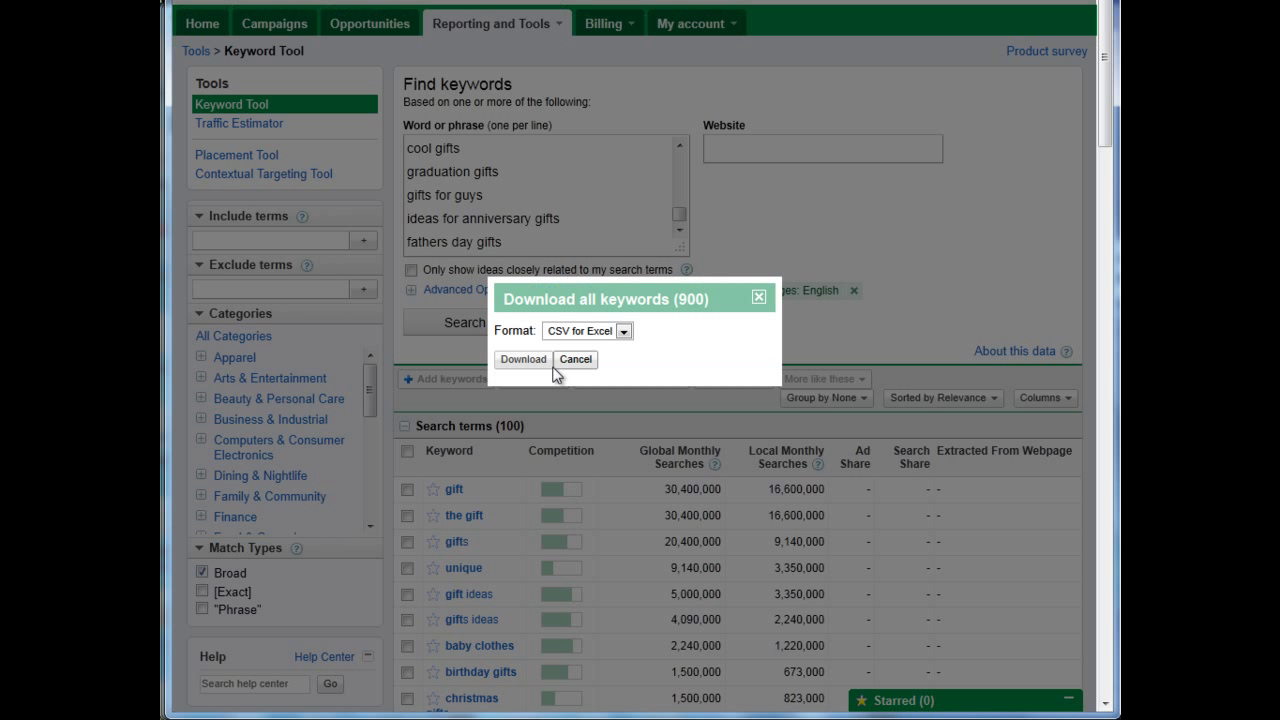
pyautogui.click(538, 362)
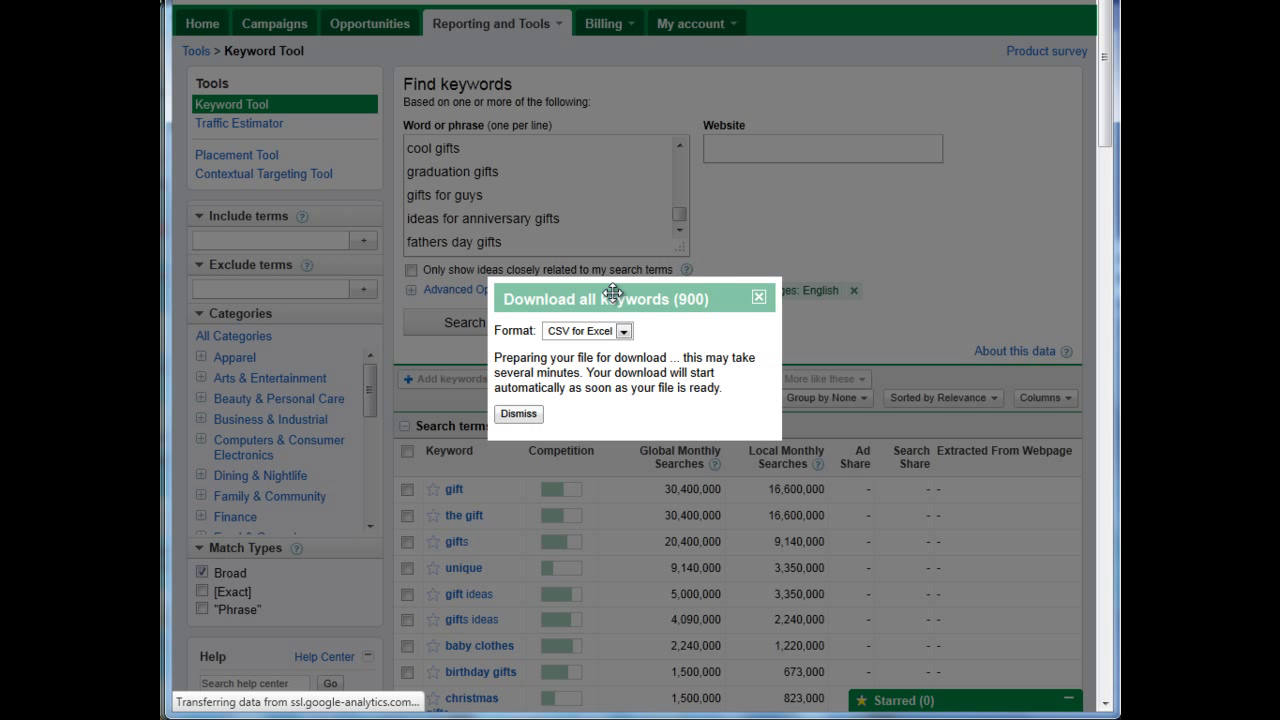
# Step: Switch to the downloaded keyword sheet in Excel and copy all keywords in column A from A2 down
pyautogui.click(584, 330)
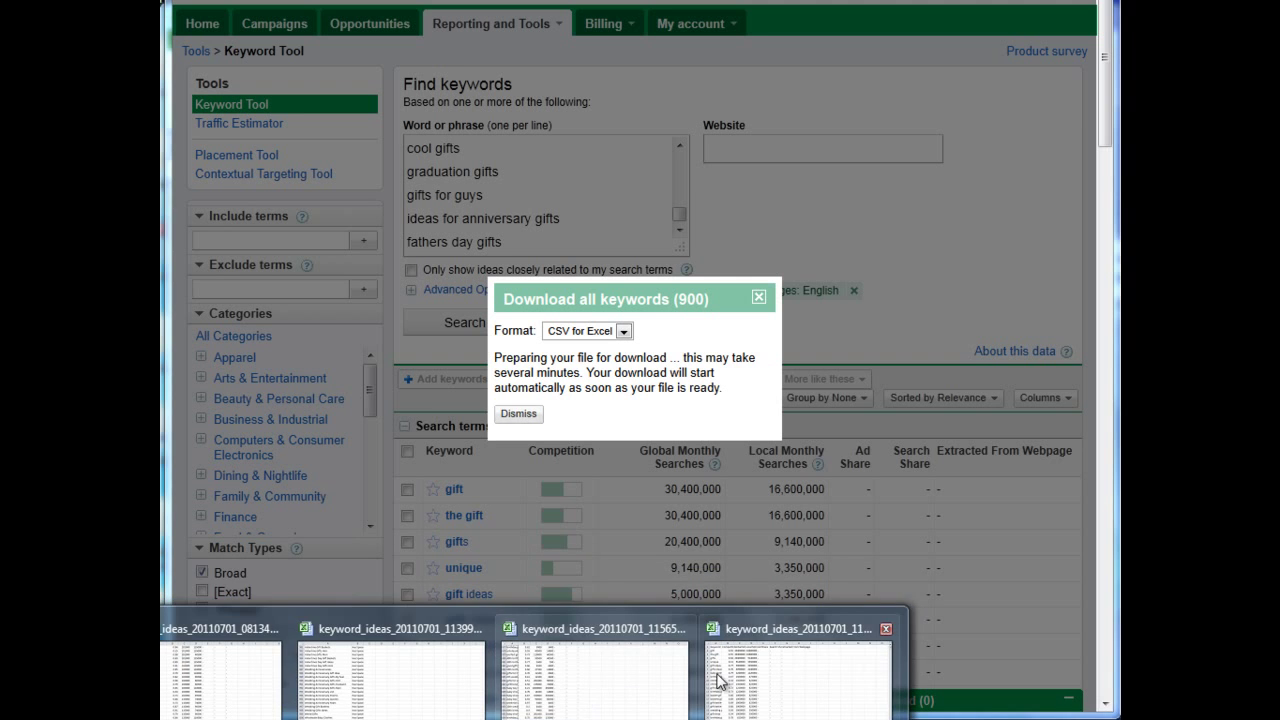
pyautogui.click(718, 680)
pyautogui.click(232, 232)
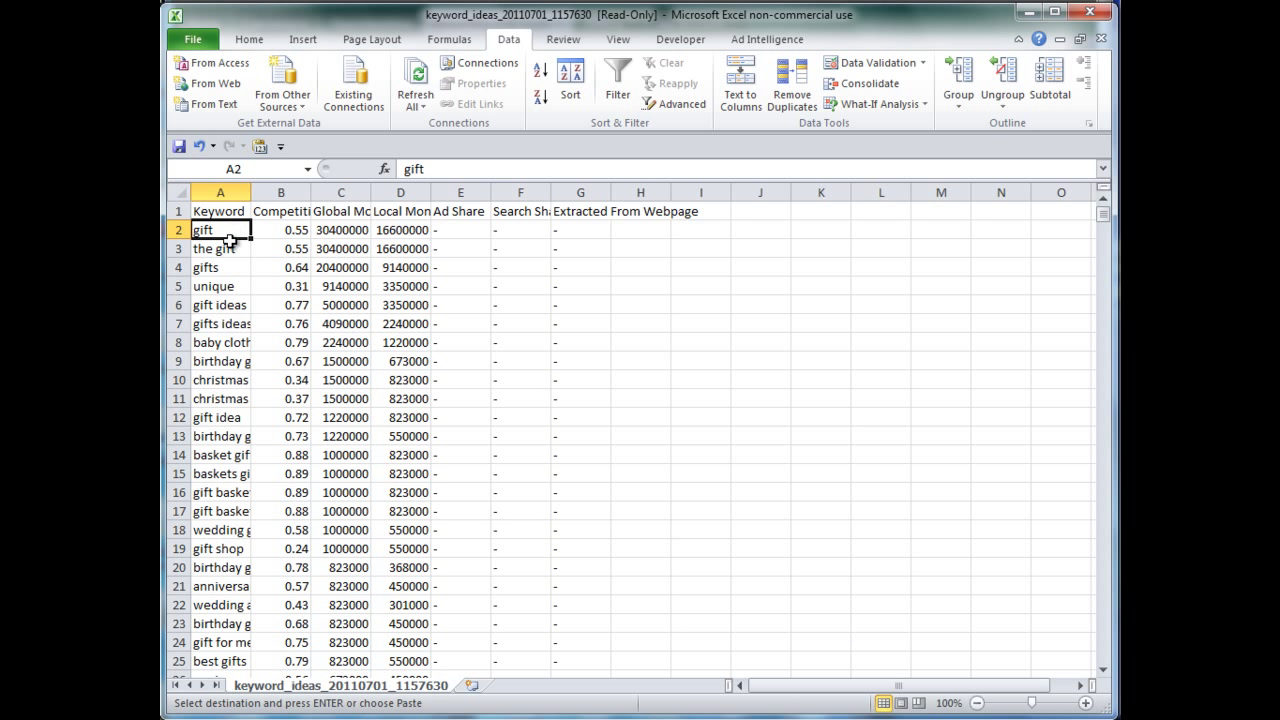
pyautogui.hotkey('ctrl', 'shift', 'Down')
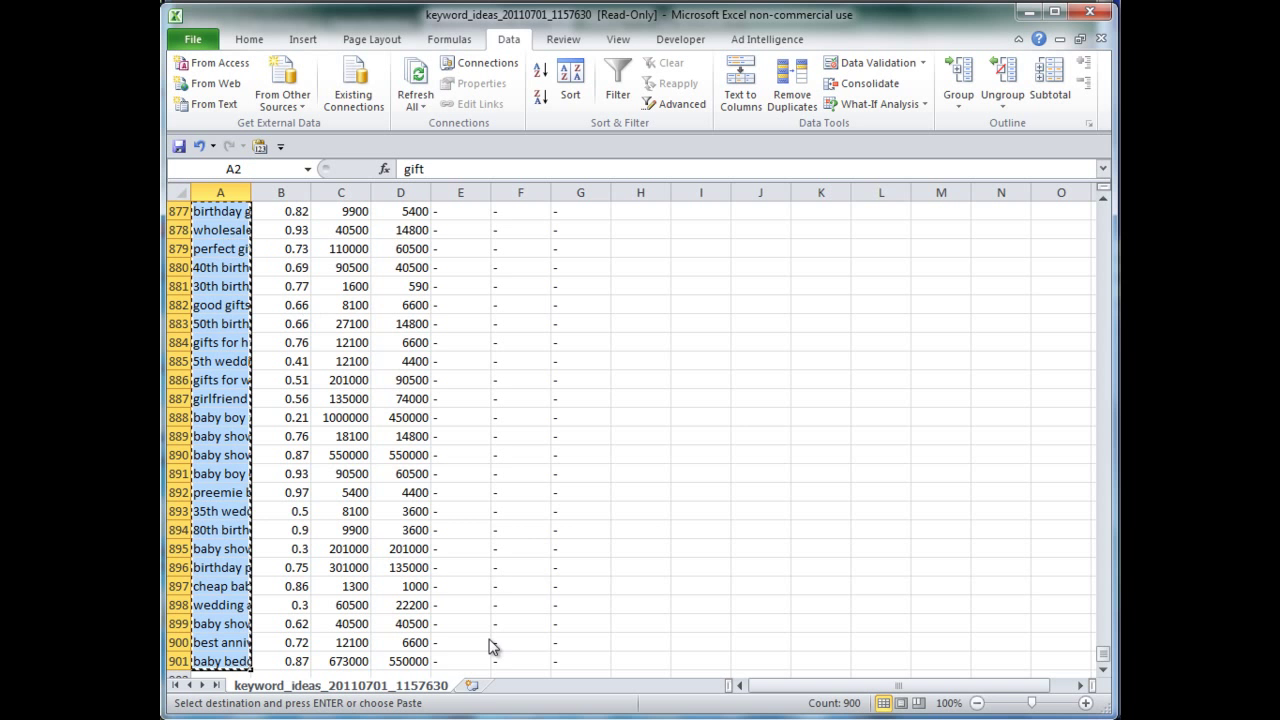
# Step: Switch to AdWords Editor and add a CPC campaign with a first ad group, keeping the default names
pyautogui.hotkey('alt', 'Tab')
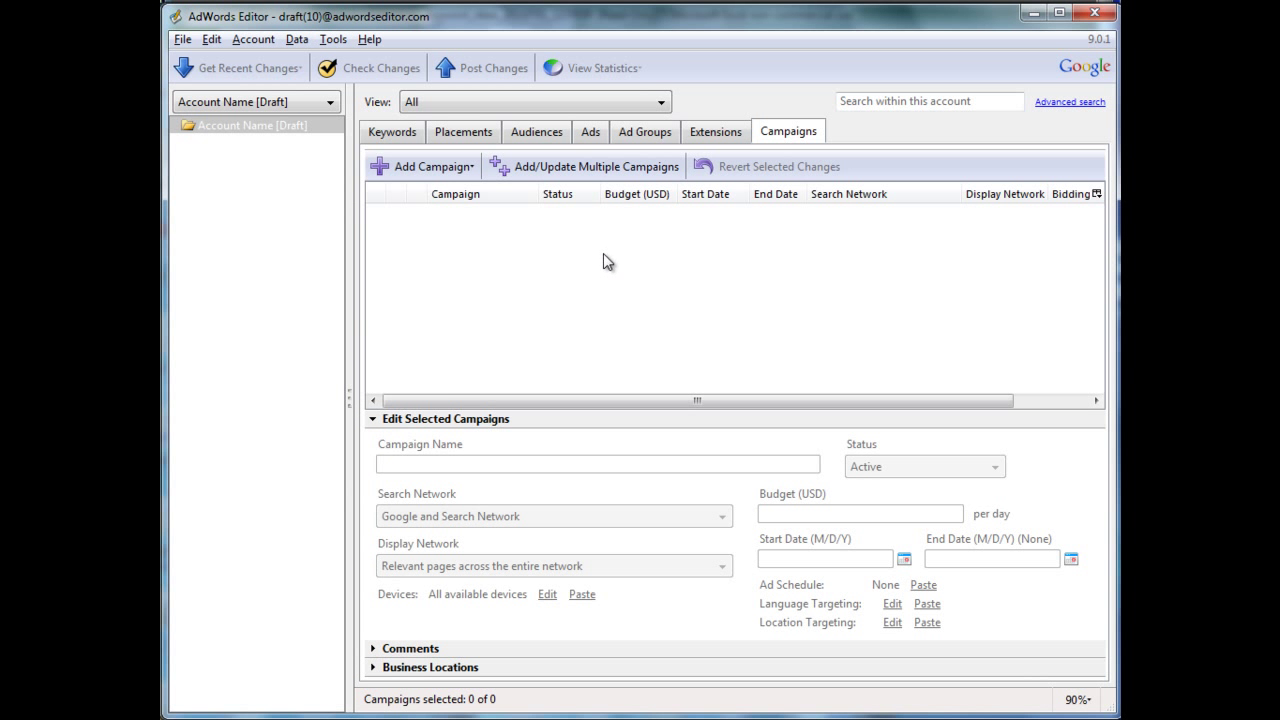
pyautogui.click(460, 167)
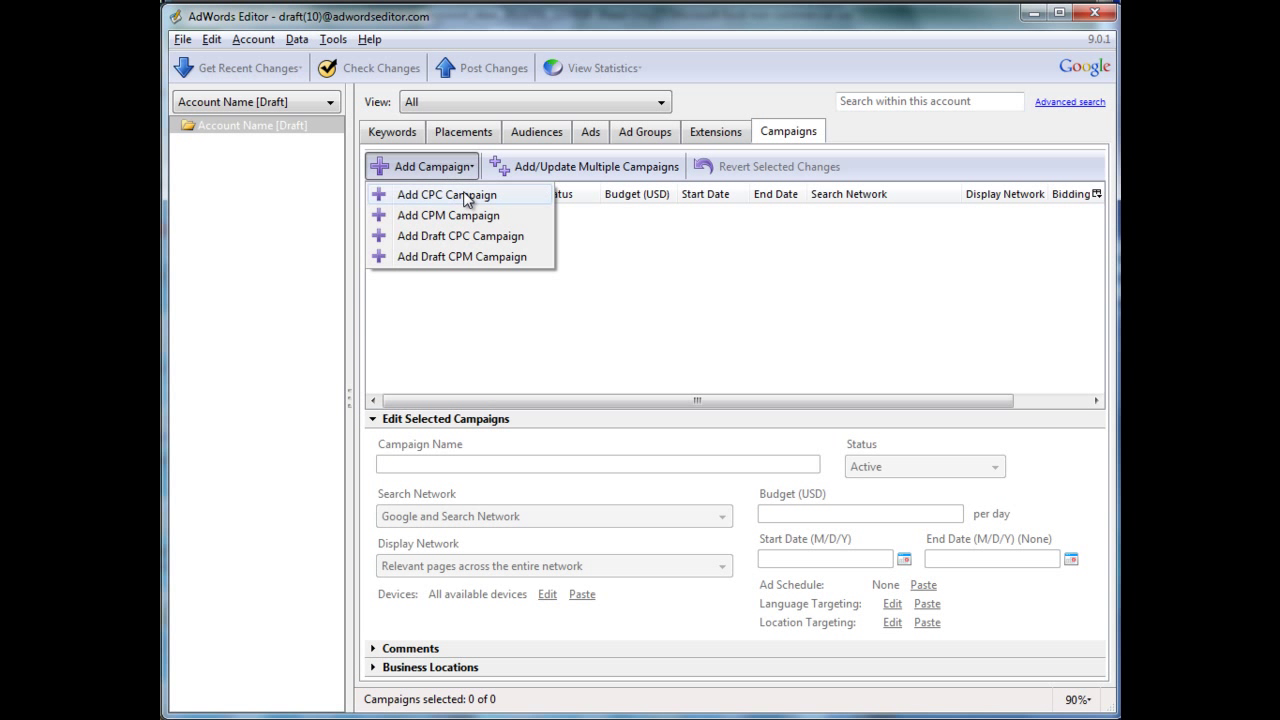
pyautogui.click(463, 195)
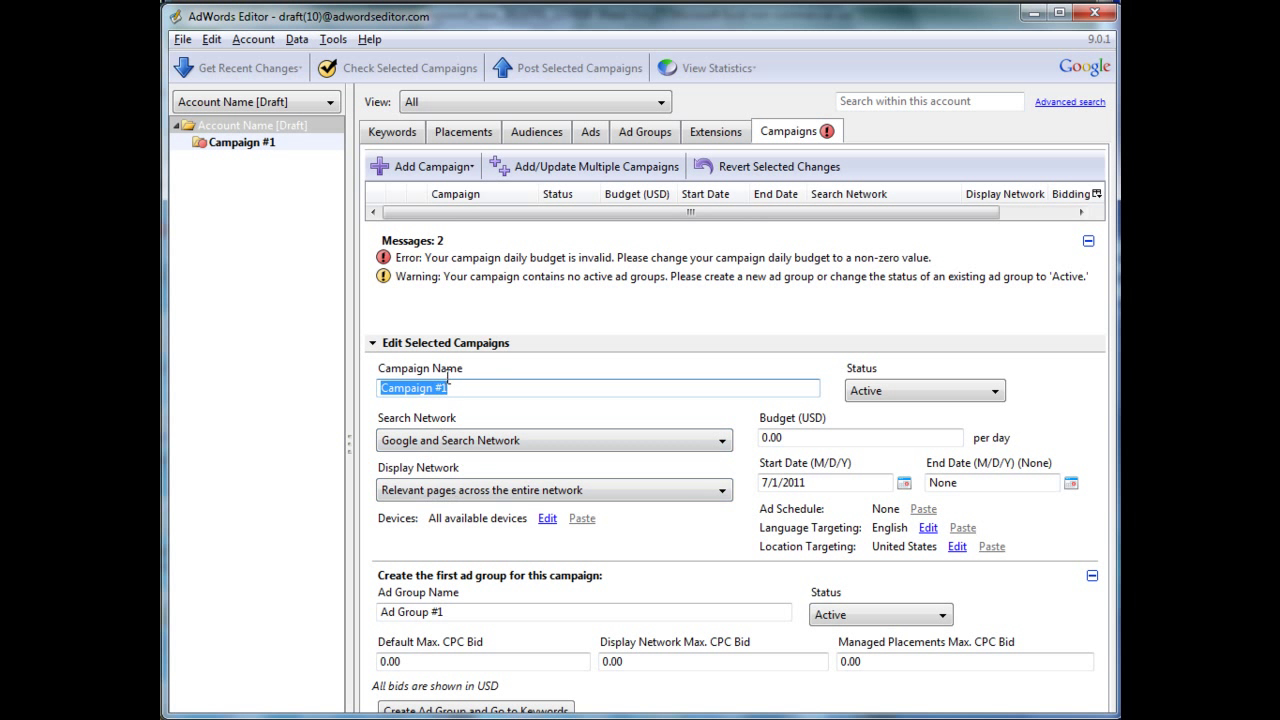
pyautogui.click(487, 710)
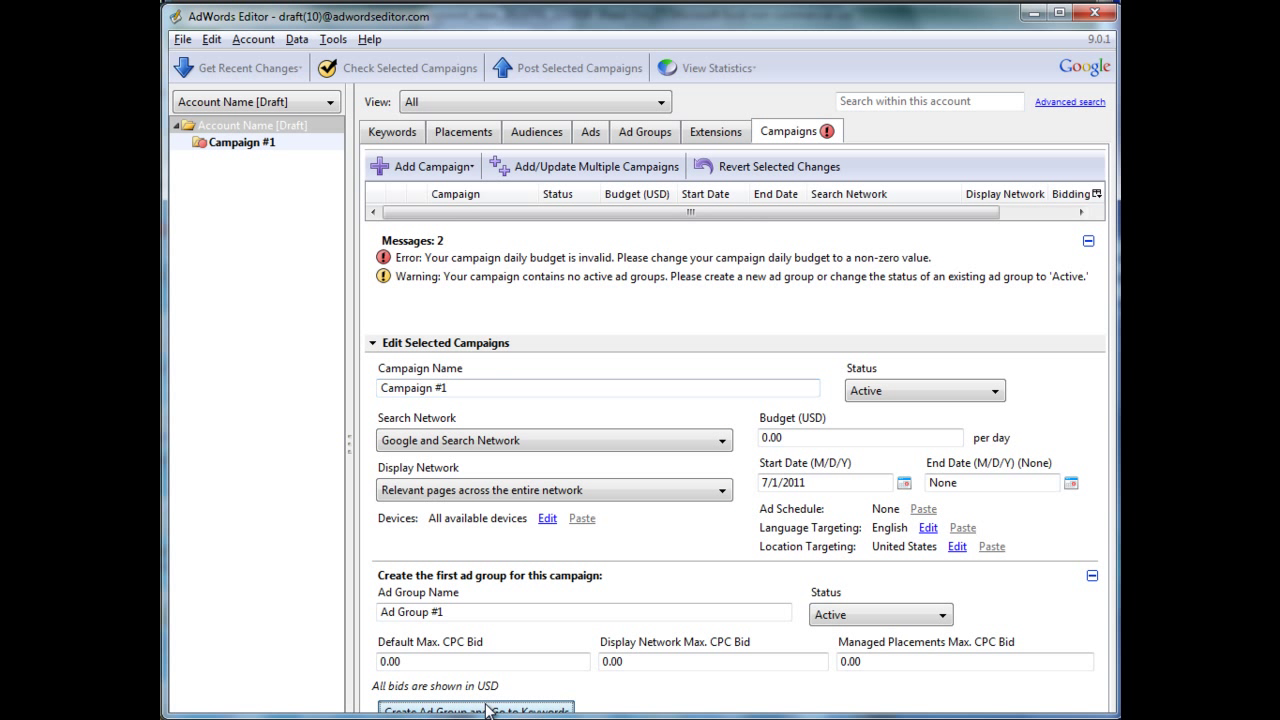
pyautogui.click(253, 159)
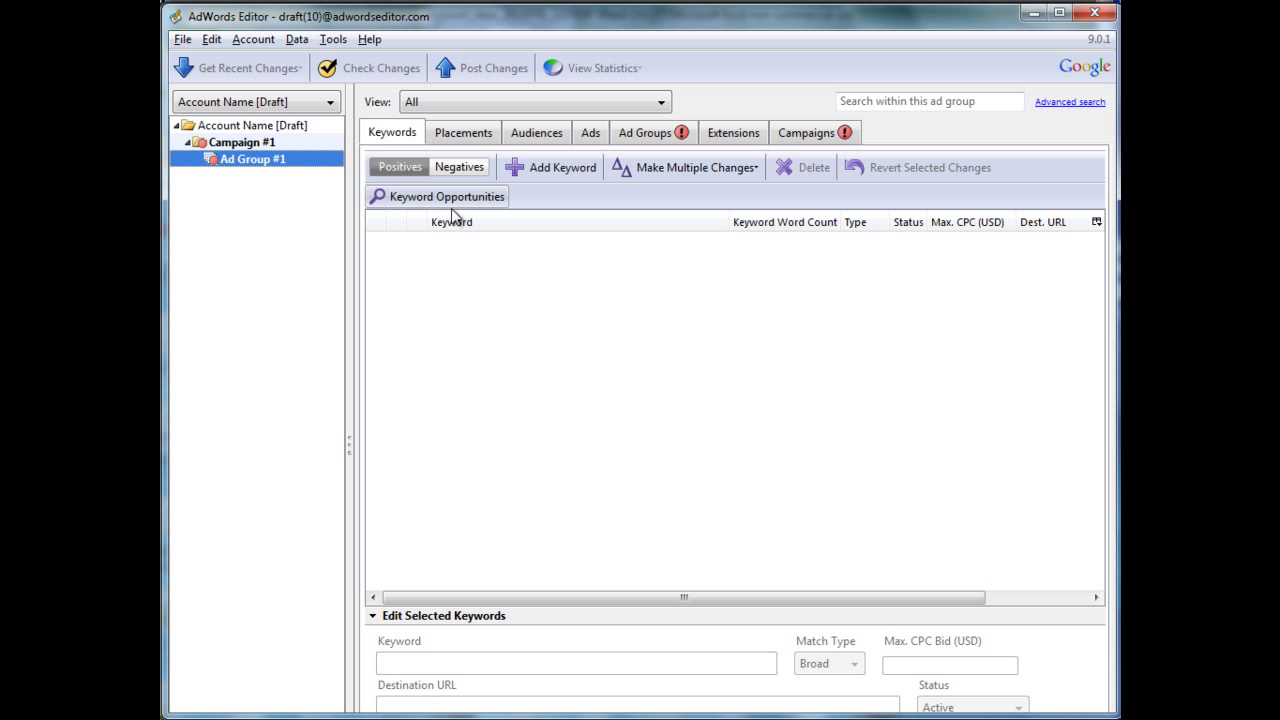
# Step: Bulk-add the copied keywords to the new ad group and keep the proposed changes
pyautogui.click(705, 170)
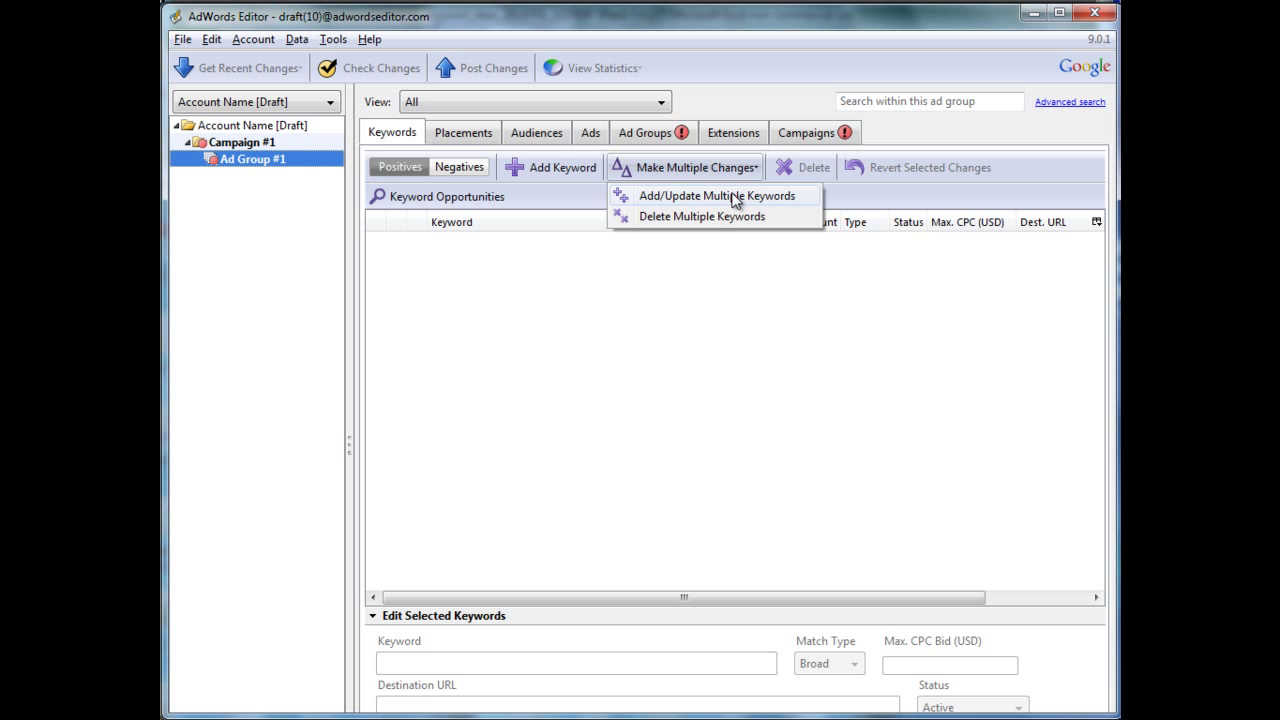
pyautogui.click(735, 197)
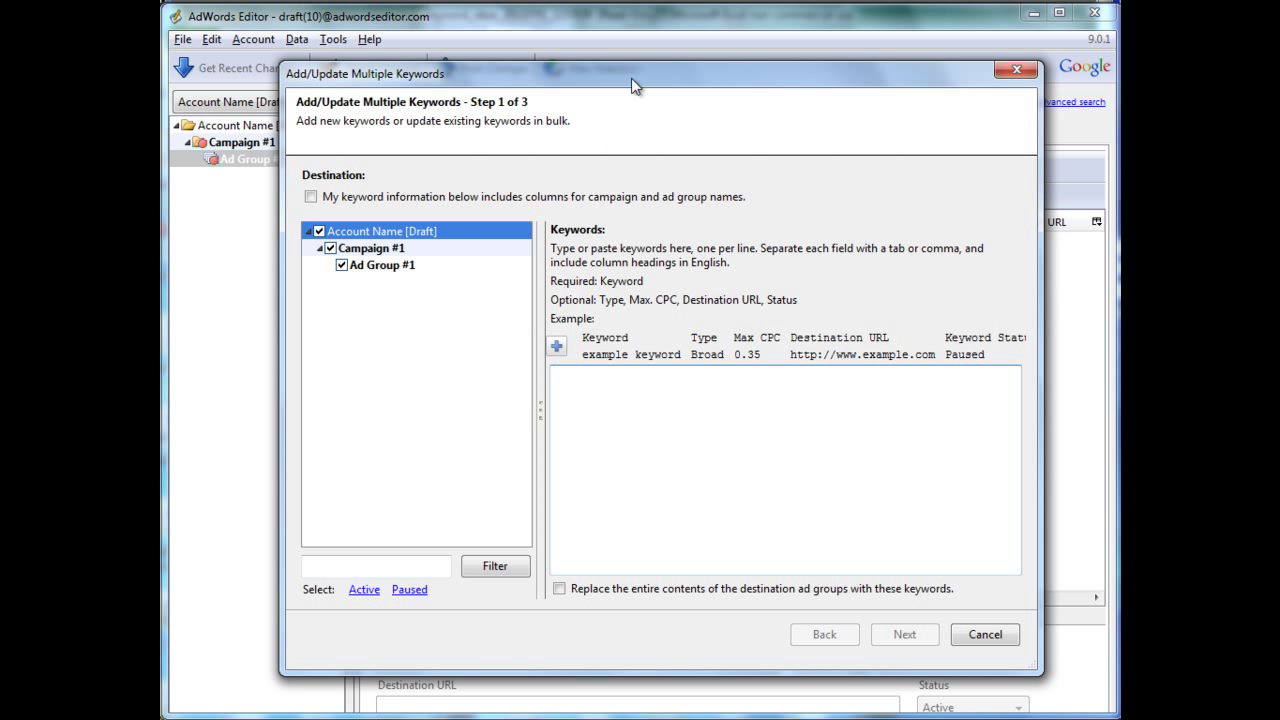
pyautogui.hotkey('ctrl', 'v')
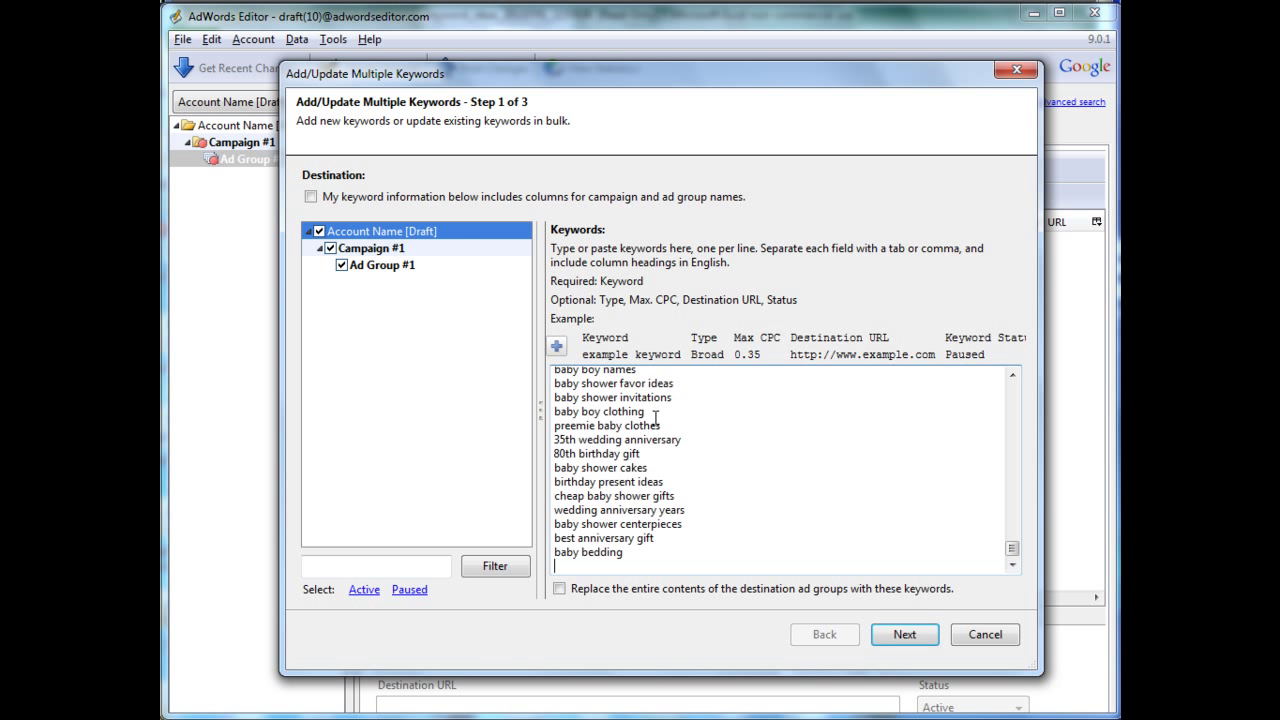
pyautogui.click(902, 634)
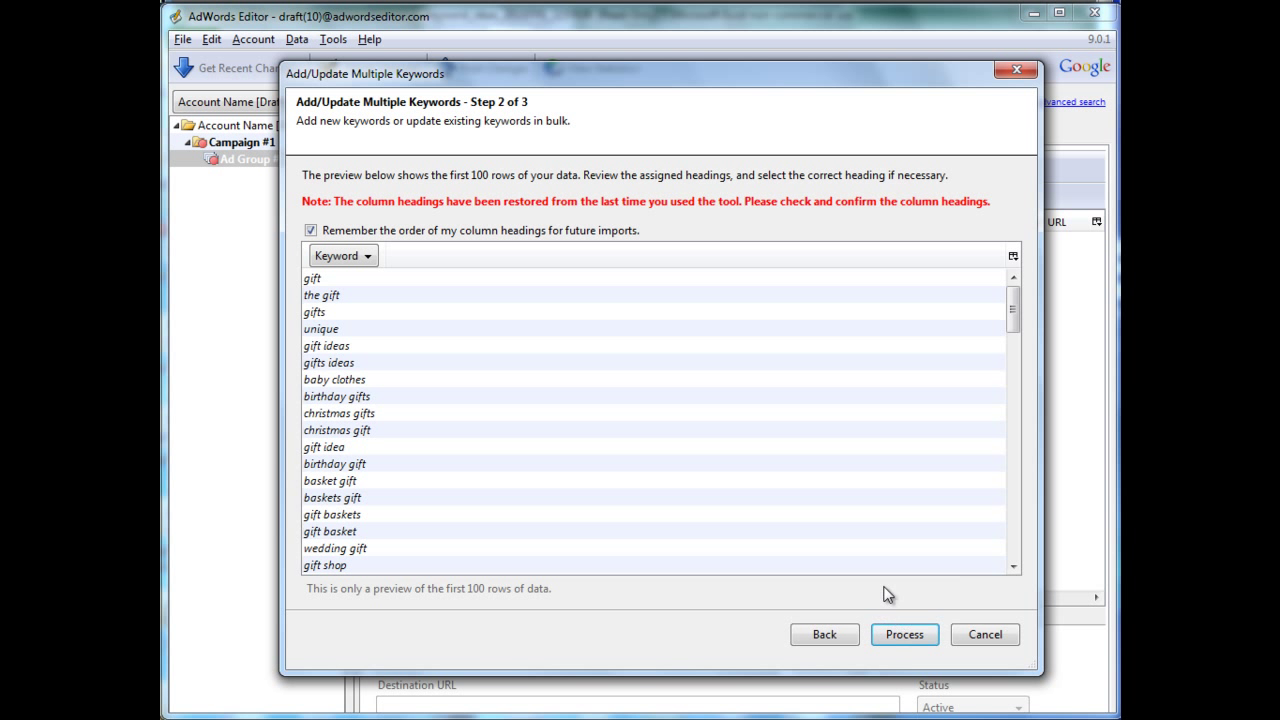
pyautogui.click(916, 640)
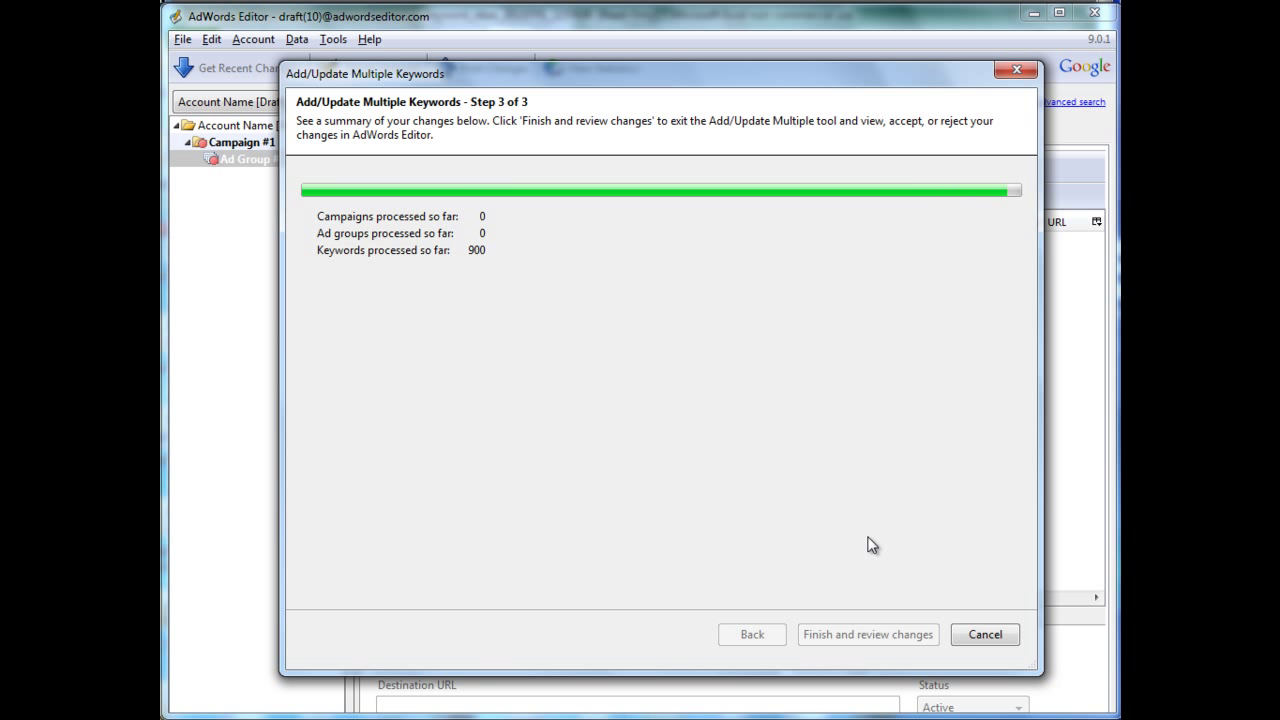
pyautogui.click(848, 638)
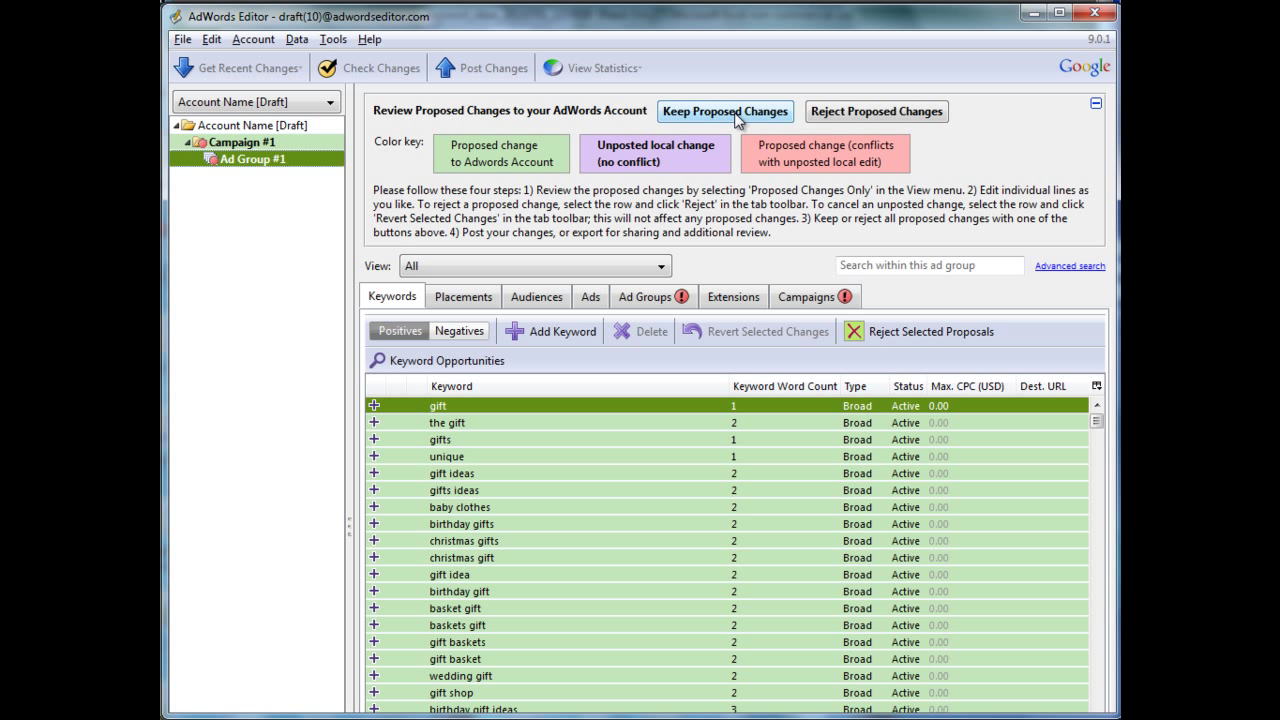
pyautogui.click(737, 118)
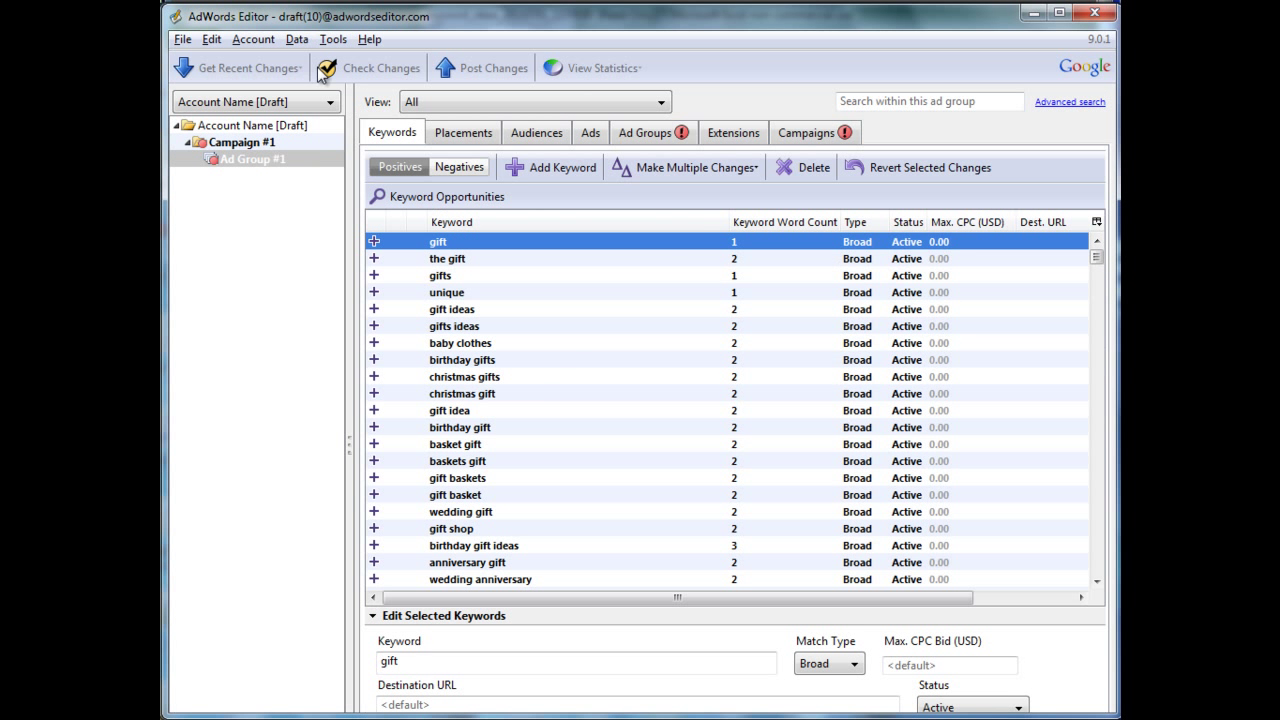
# Step: Check the imported keywords in the ad group and open the Keyword Grouper for it
pyautogui.click(289, 160)
pyautogui.click(258, 143)
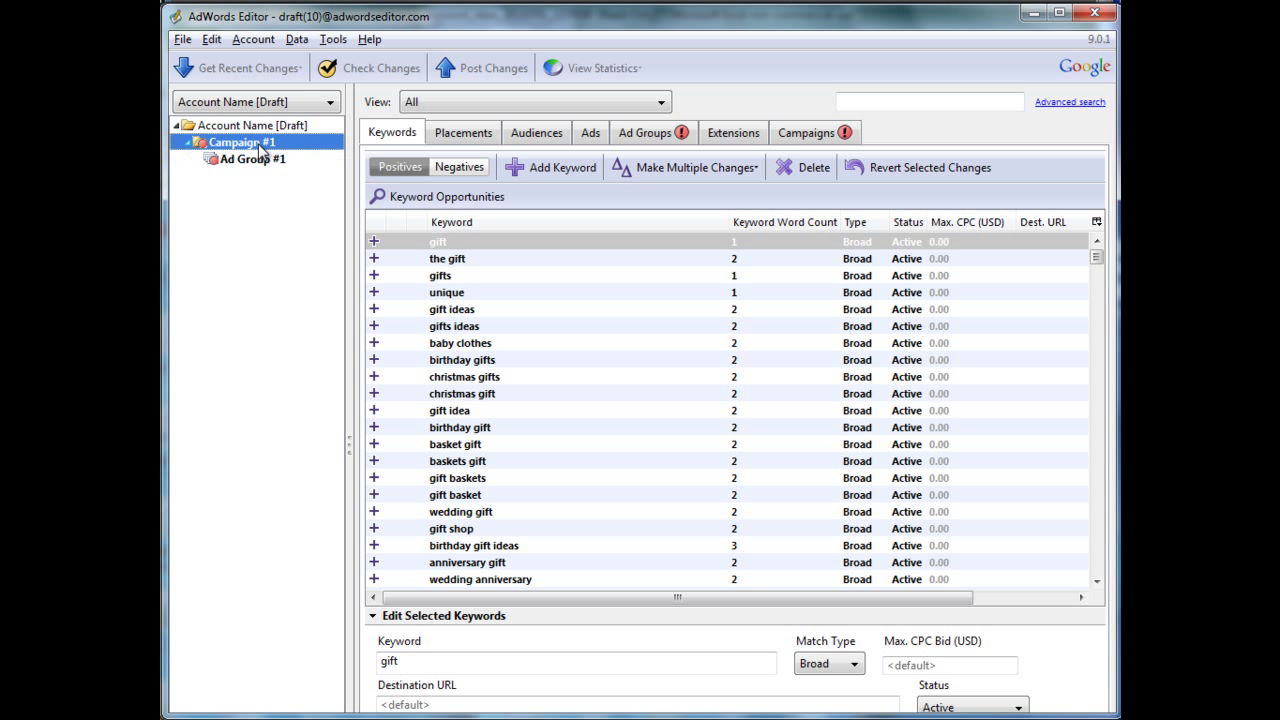
pyautogui.click(286, 163)
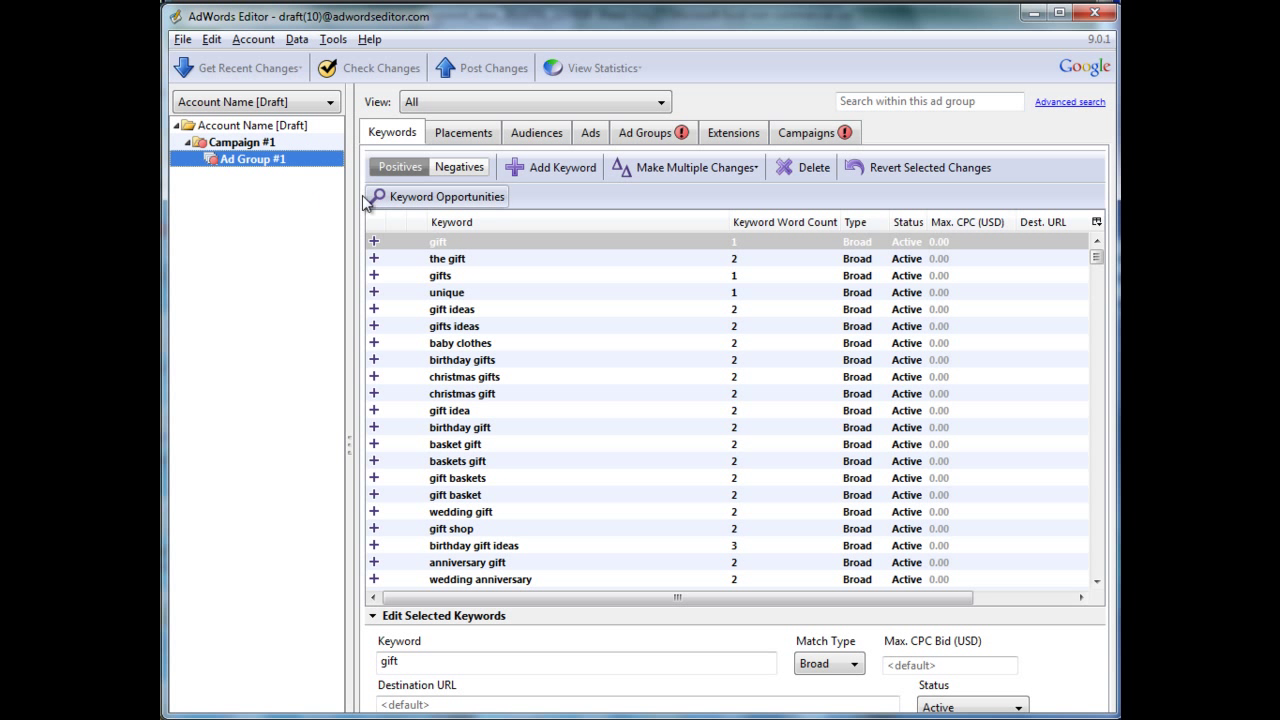
pyautogui.click(532, 341)
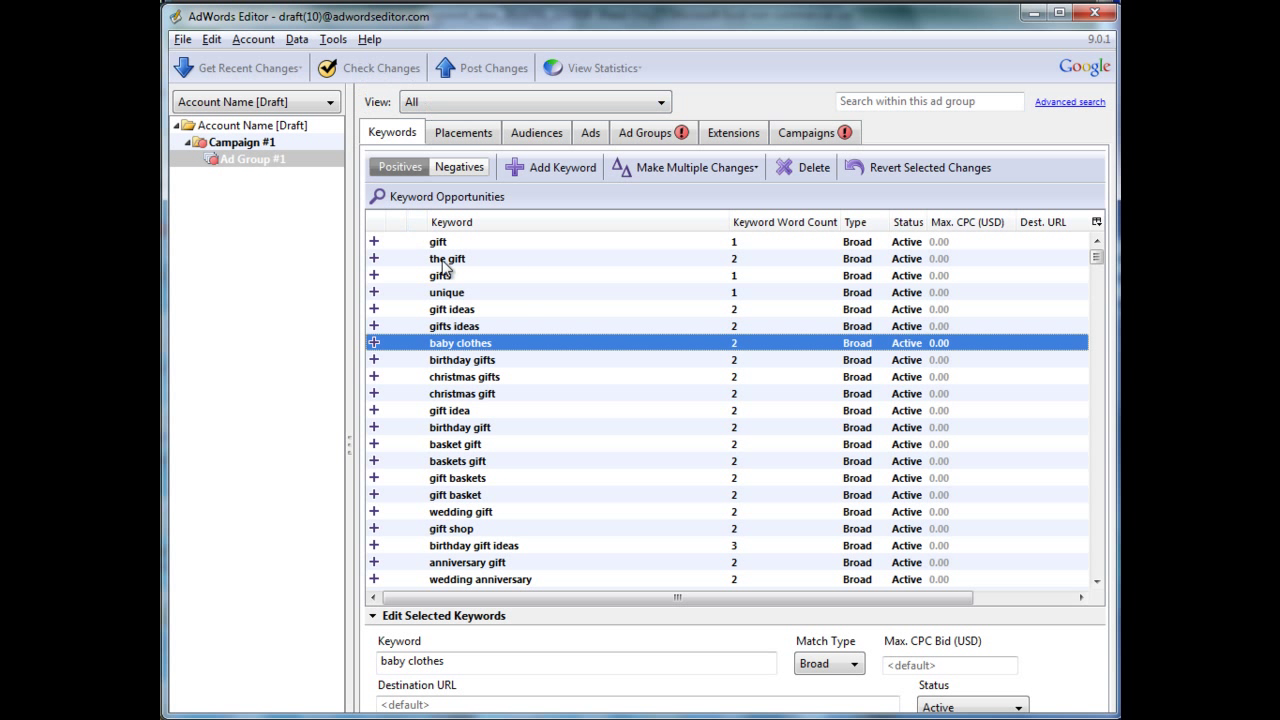
pyautogui.moveTo(1097, 257)
pyautogui.mouseDown()
pyautogui.moveTo(1105, 355)
pyautogui.moveTo(1097, 255)
pyautogui.mouseUp()
pyautogui.click(335, 40)
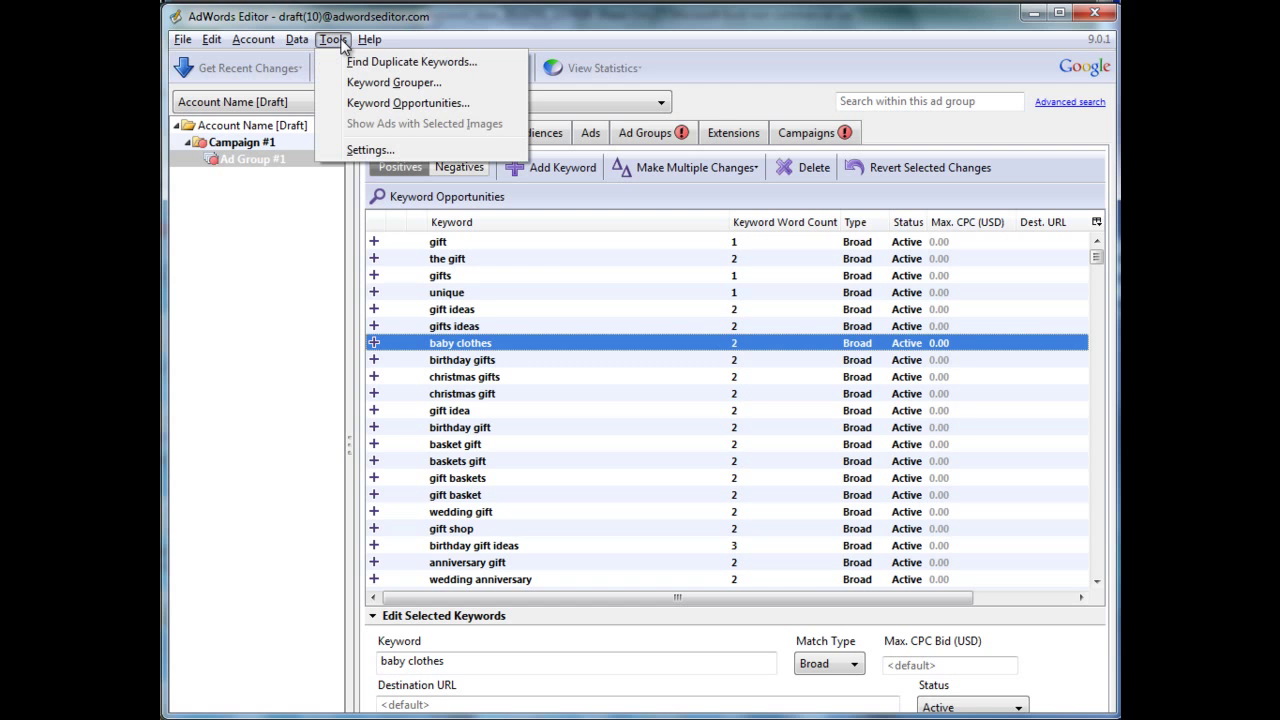
pyautogui.click(384, 83)
# Step: Examine the list of words the Keyword Grouper ignores when generating common terms
pyautogui.moveTo(857, 437); pyautogui.dragTo(786, 277)
pyautogui.click(851, 341)
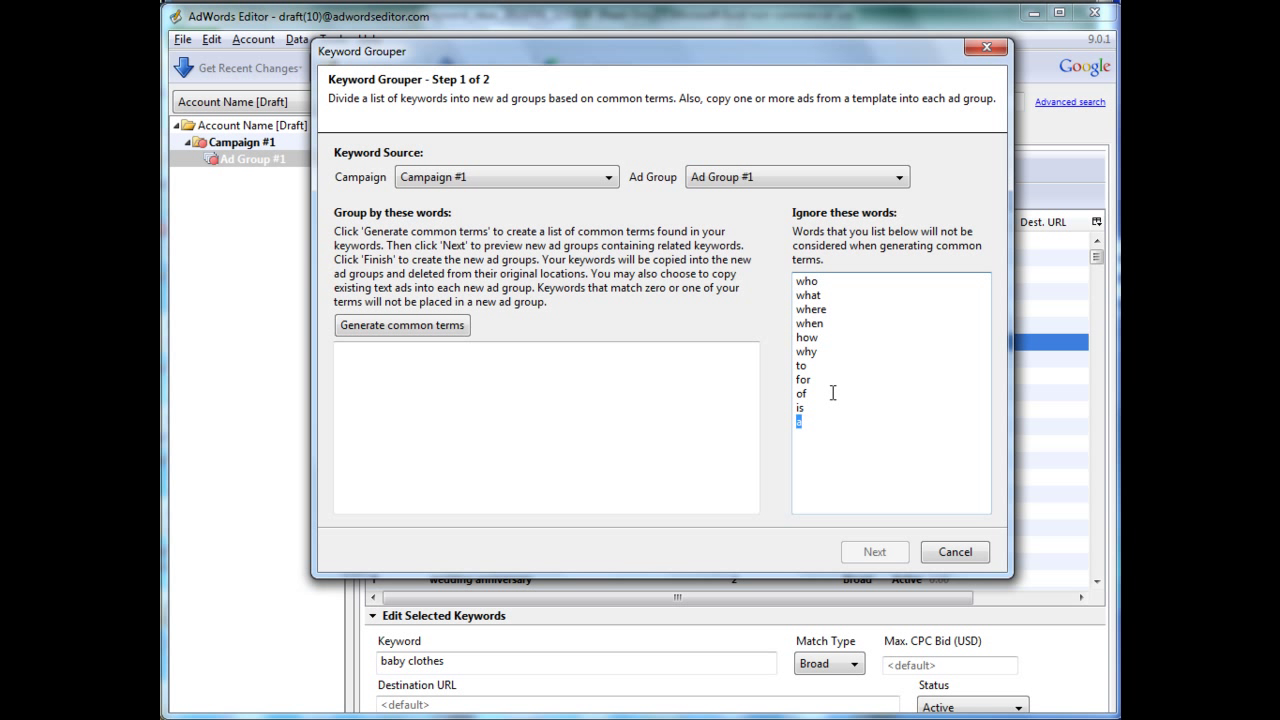
pyautogui.moveTo(800, 421); pyautogui.dragTo(801, 282)
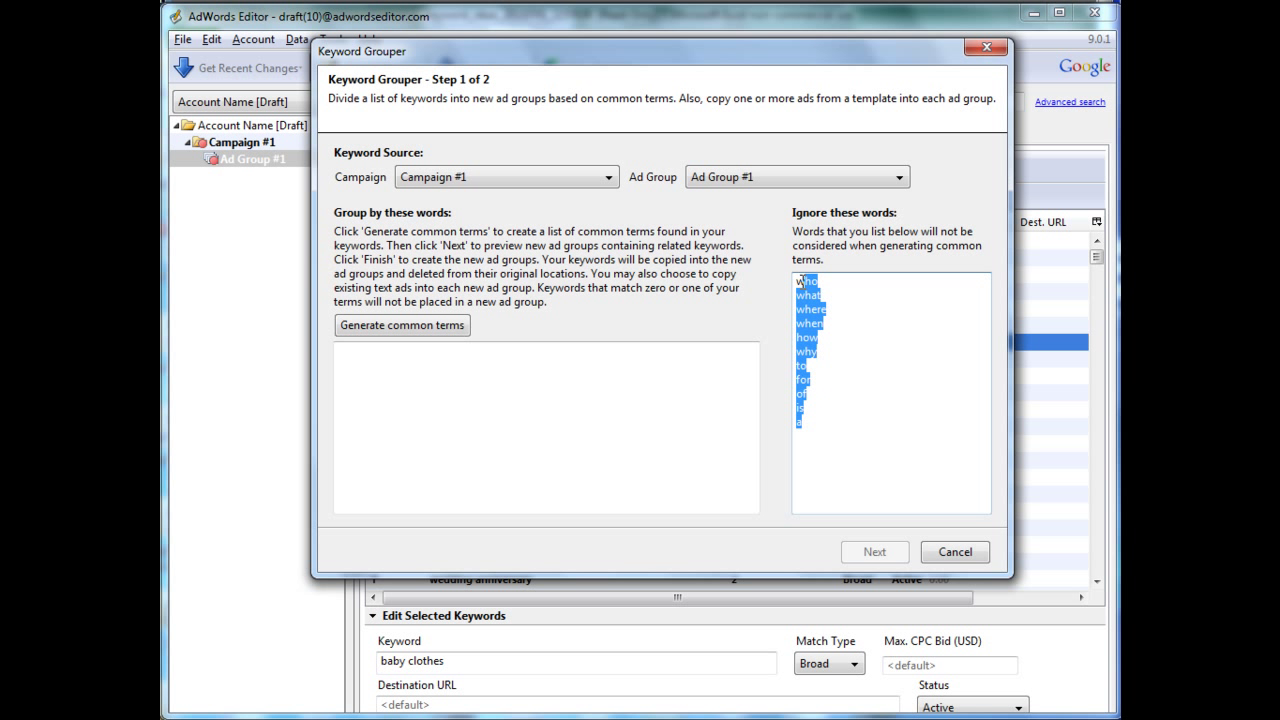
pyautogui.click(866, 367)
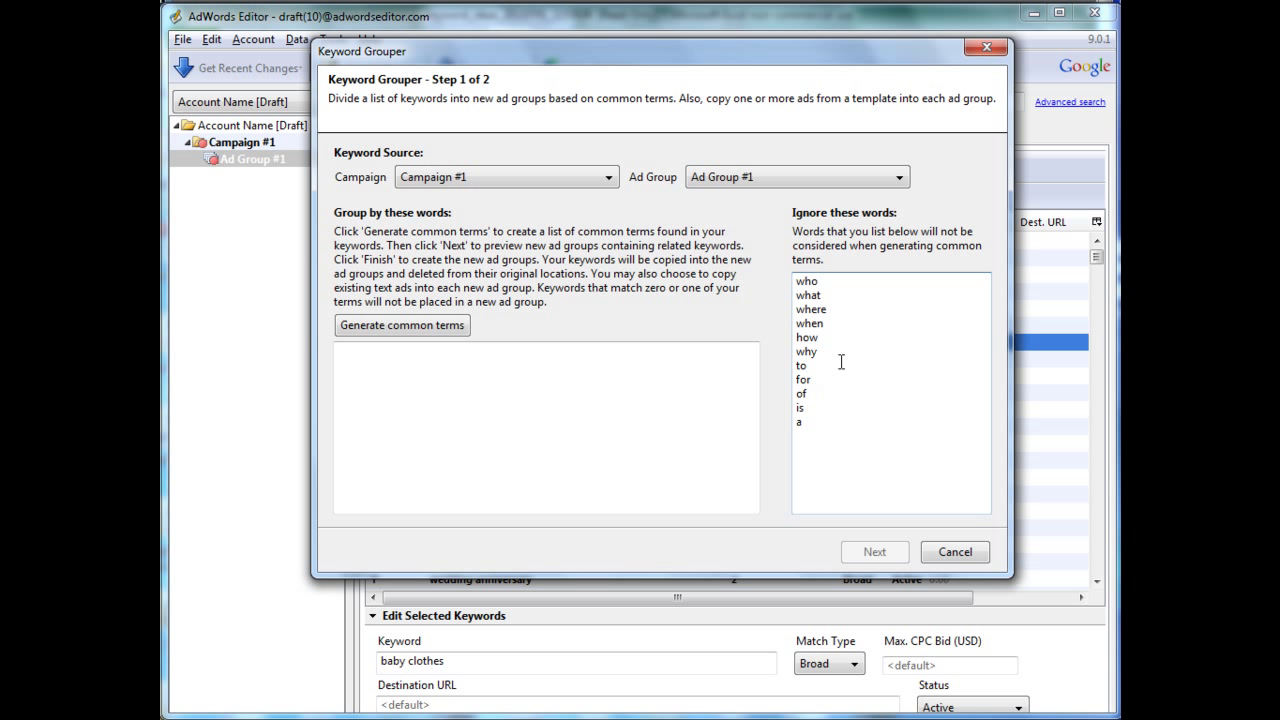
pyautogui.moveTo(822, 424); pyautogui.dragTo(784, 285)
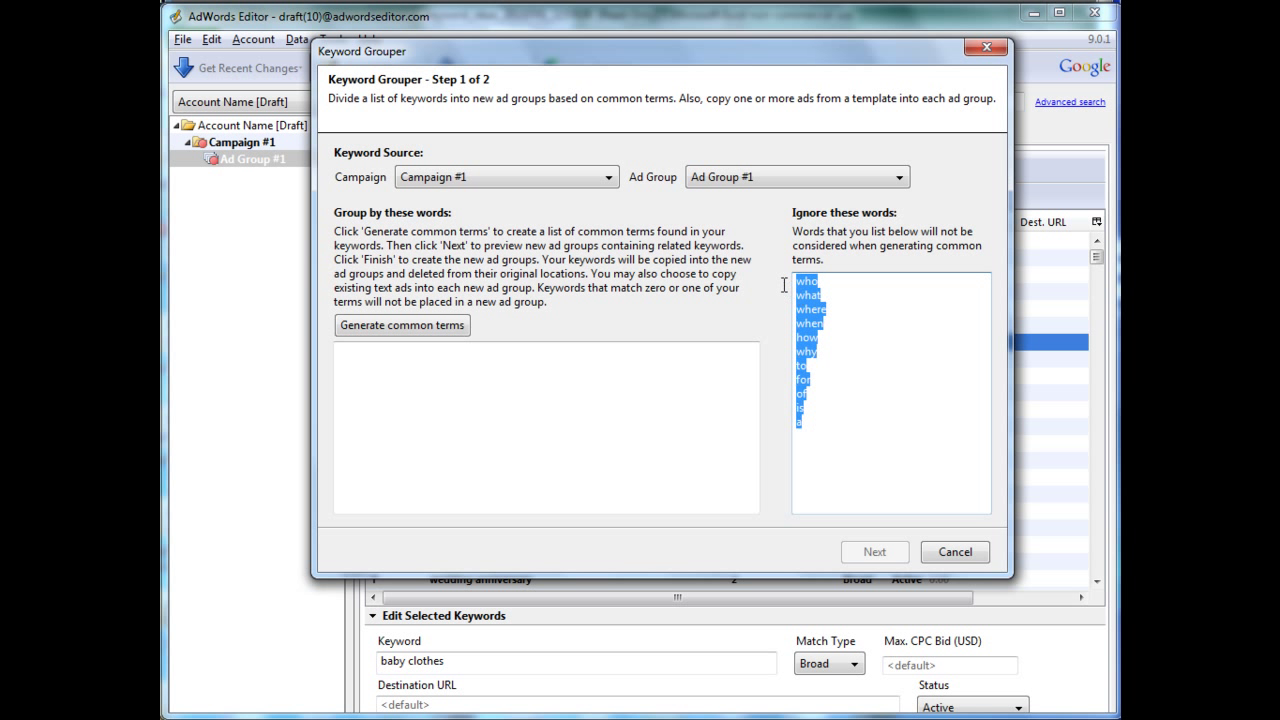
pyautogui.click(835, 320)
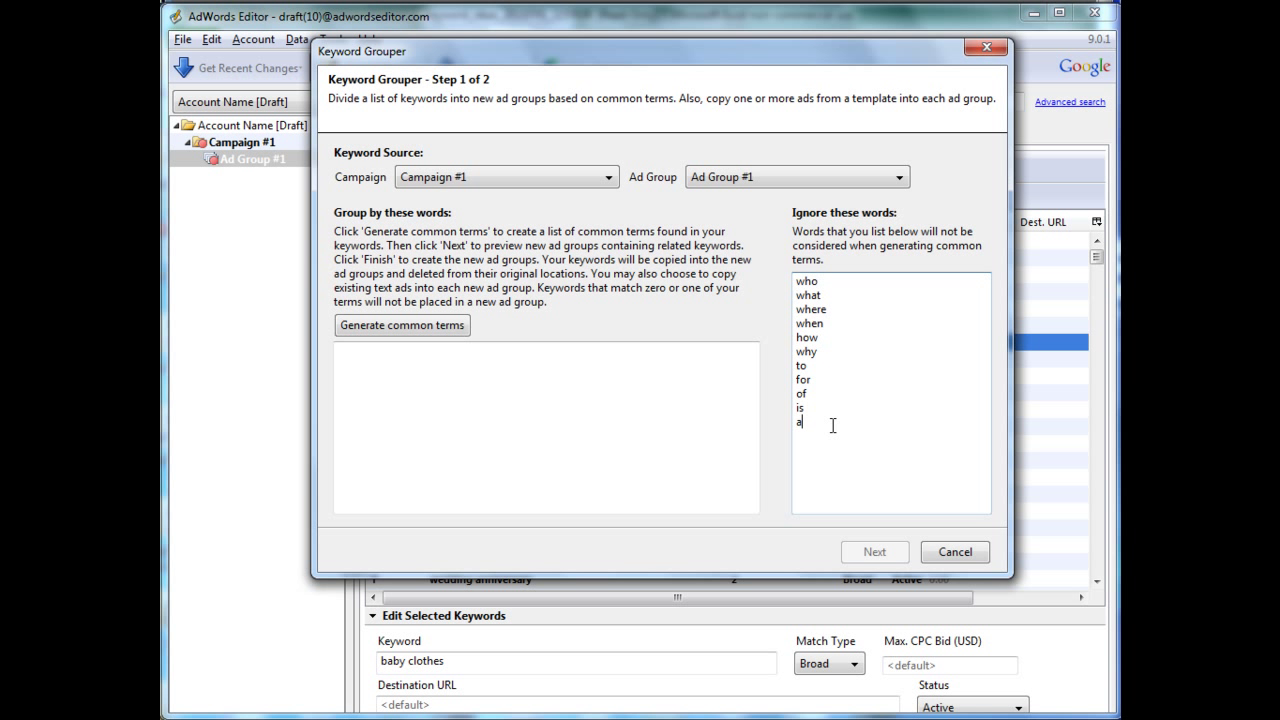
pyautogui.moveTo(832, 425); pyautogui.dragTo(772, 258)
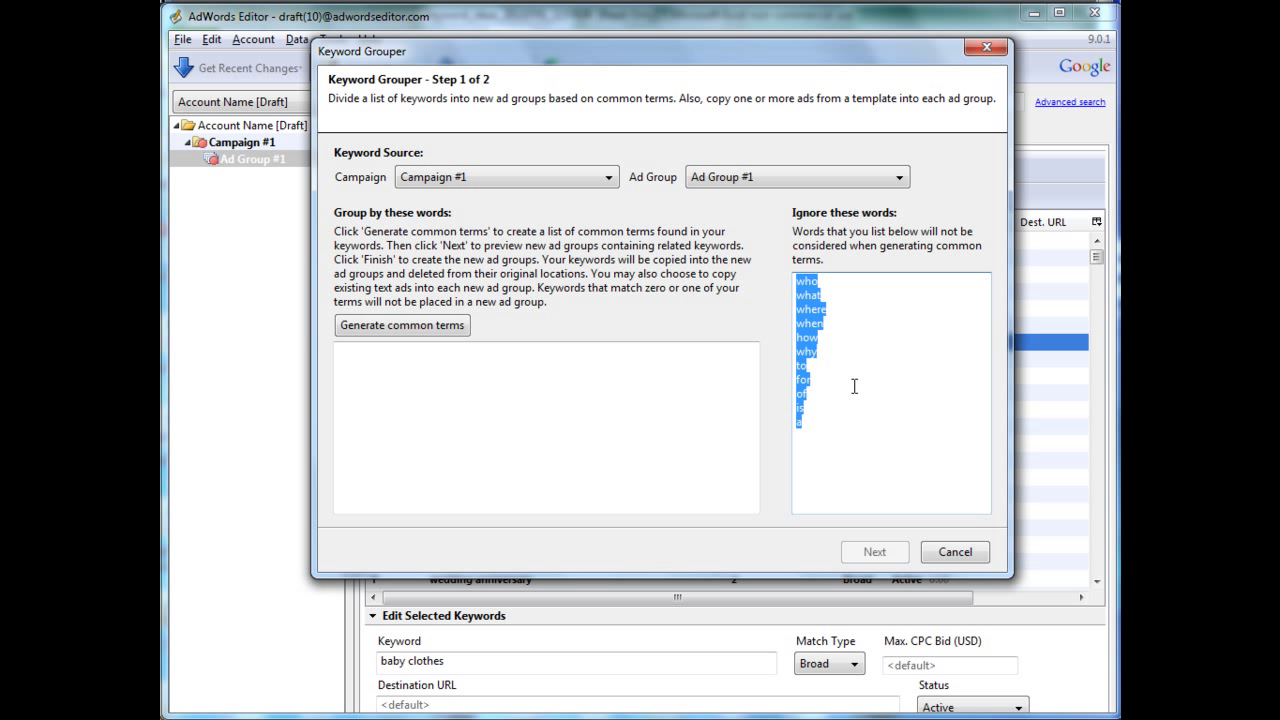
pyautogui.click(833, 437)
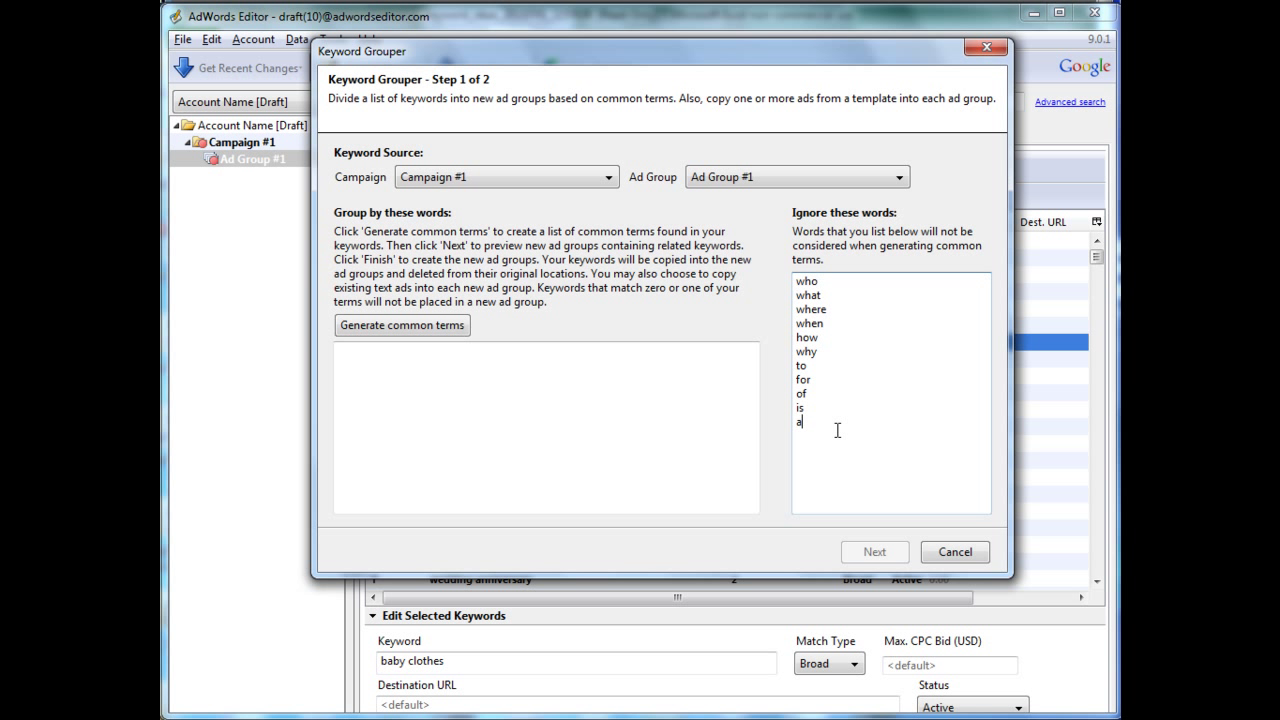
pyautogui.moveTo(837, 430); pyautogui.dragTo(784, 273)
pyautogui.click(844, 356)
# Step: Generate the common terms for grouping the keywords and preview the resulting new ad groups
pyautogui.click(437, 325)
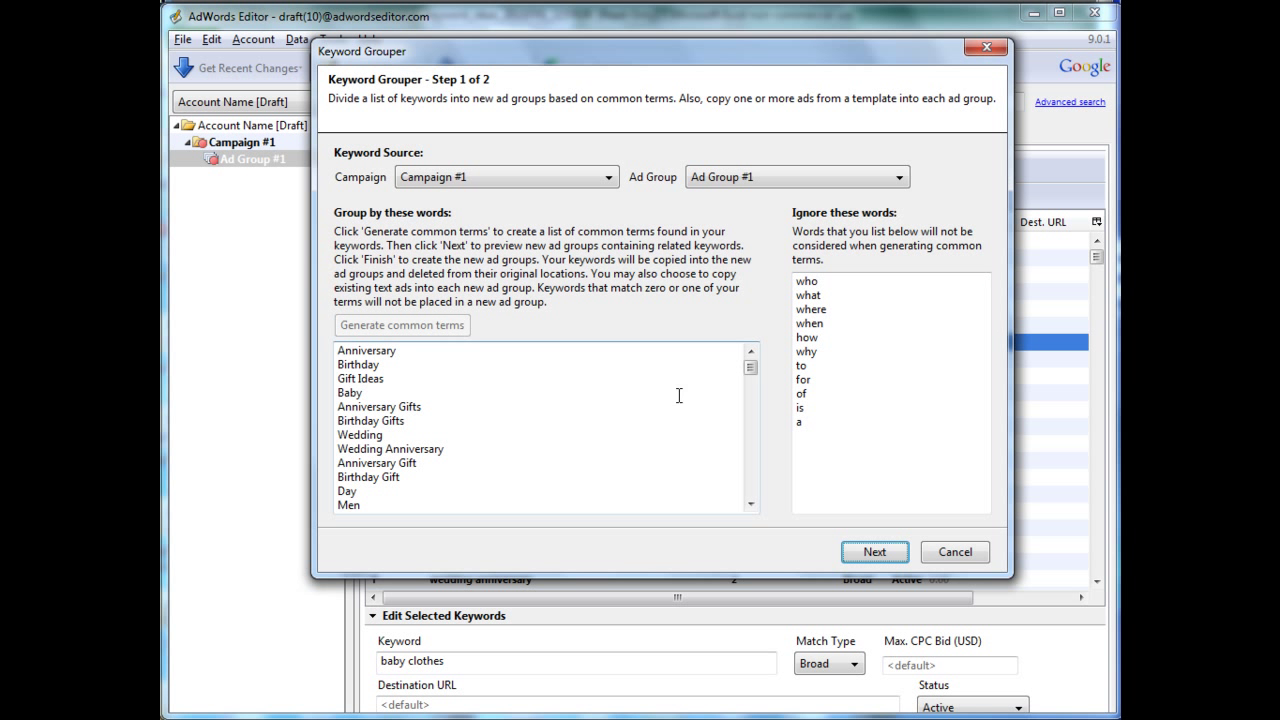
pyautogui.moveTo(753, 372); pyautogui.dragTo(751, 484)
pyautogui.click(900, 554)
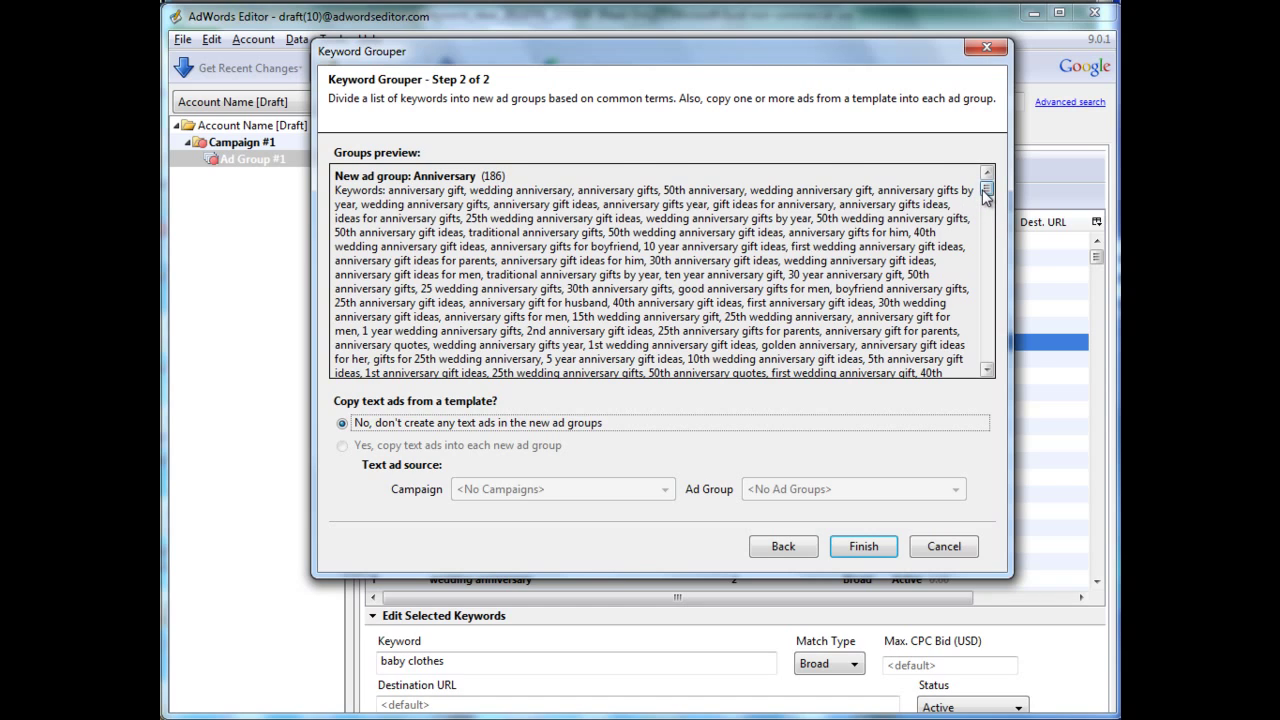
pyautogui.moveTo(985, 197); pyautogui.dragTo(990, 224)
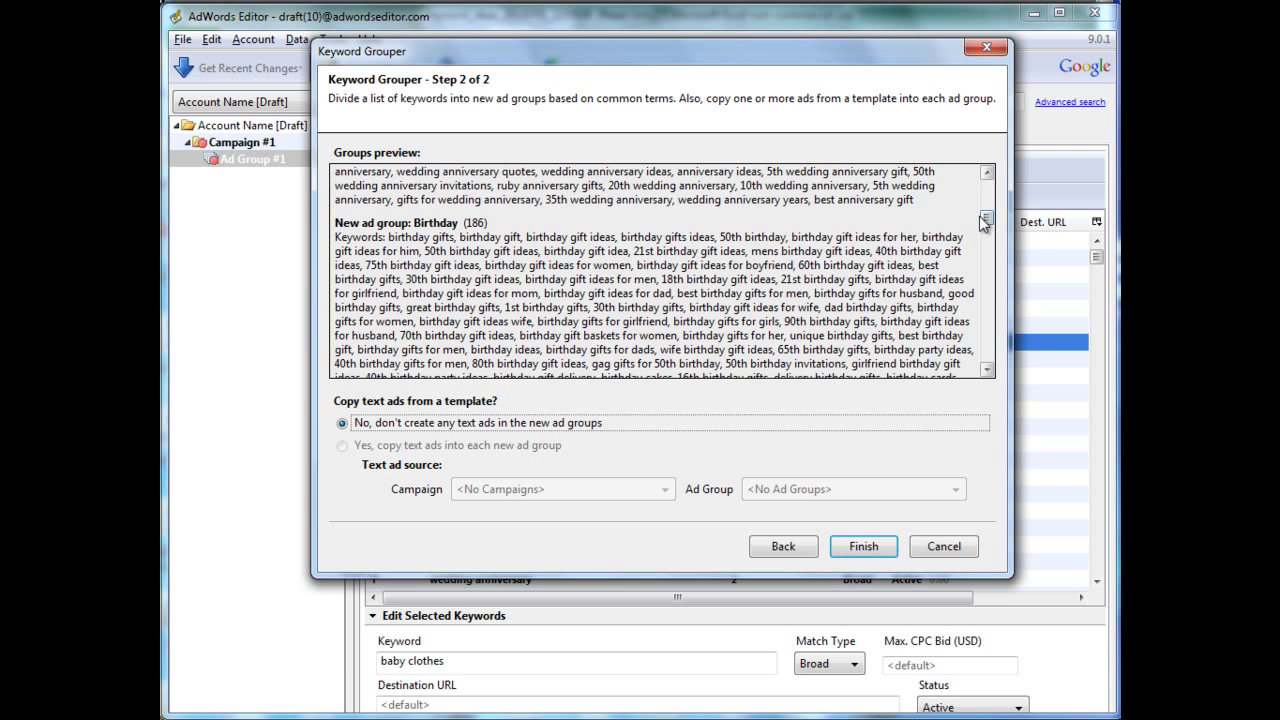
pyautogui.moveTo(983, 222); pyautogui.dragTo(984, 366)
# Step: Return to the first Keyword Grouper step and cut all the generated terms from the grouping word list
pyautogui.click(798, 543)
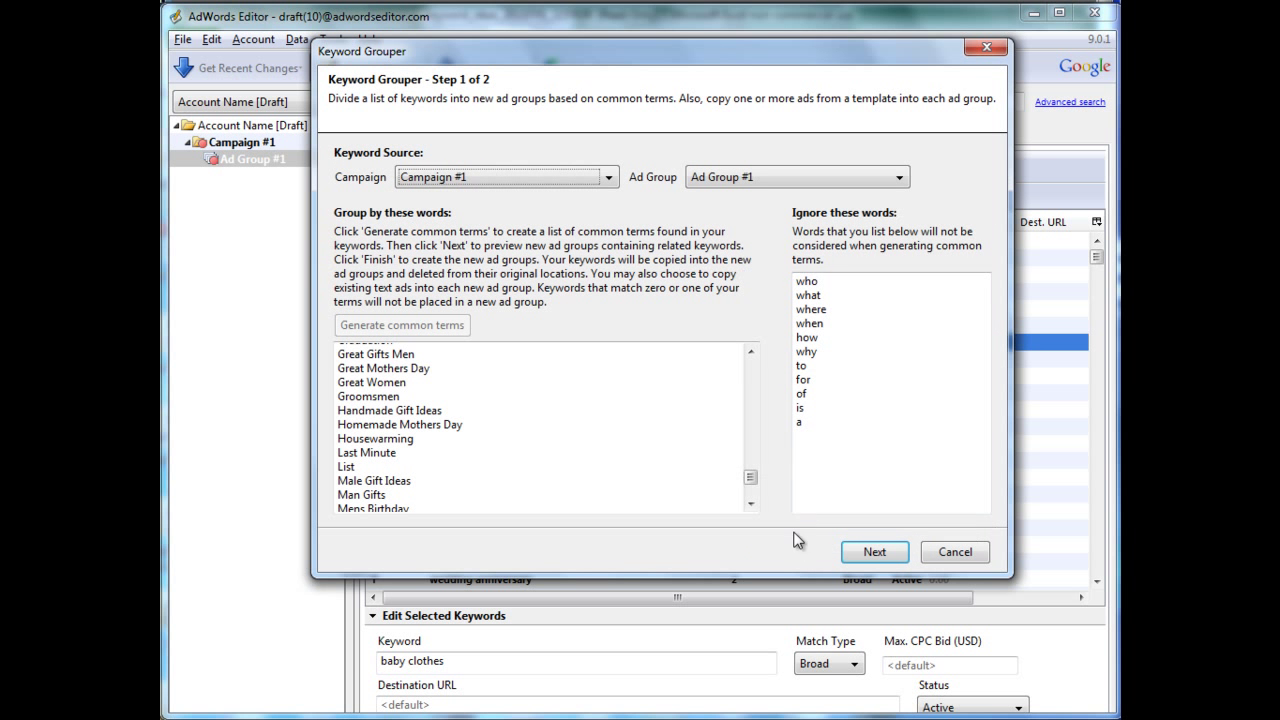
pyautogui.click(592, 438)
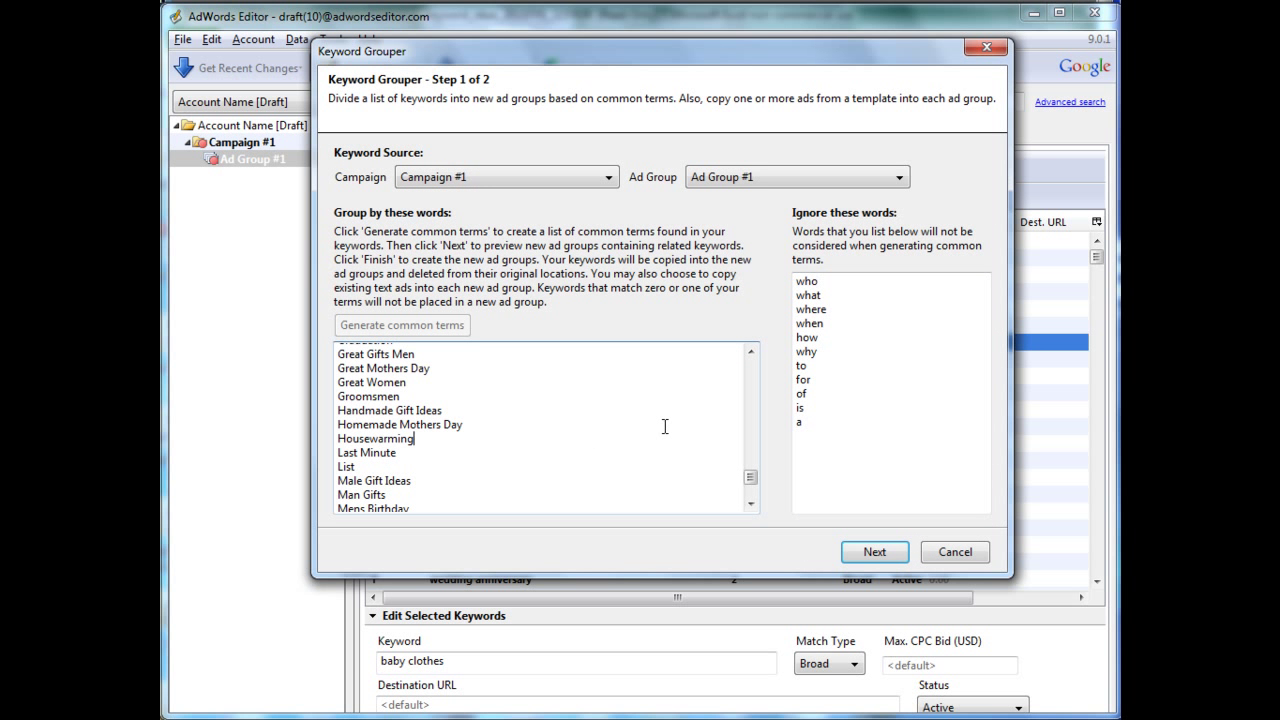
pyautogui.hotkey('ctrl', 'a')
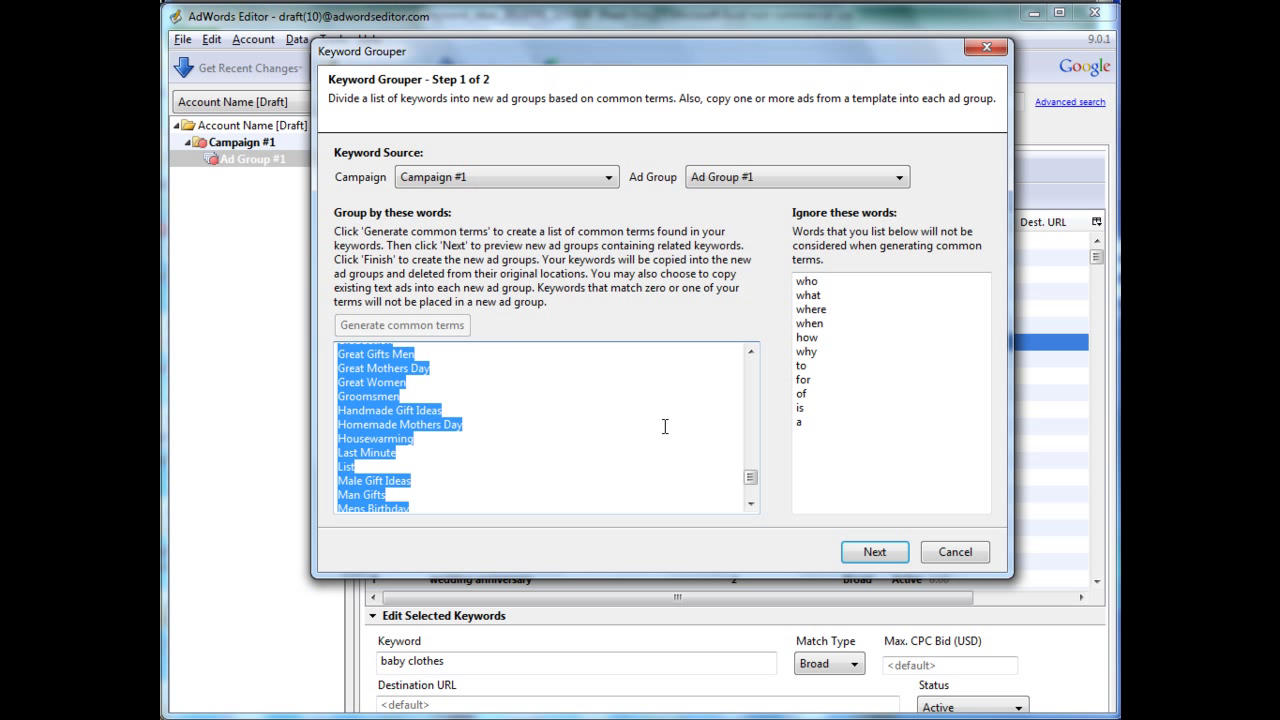
pyautogui.press('Delete')
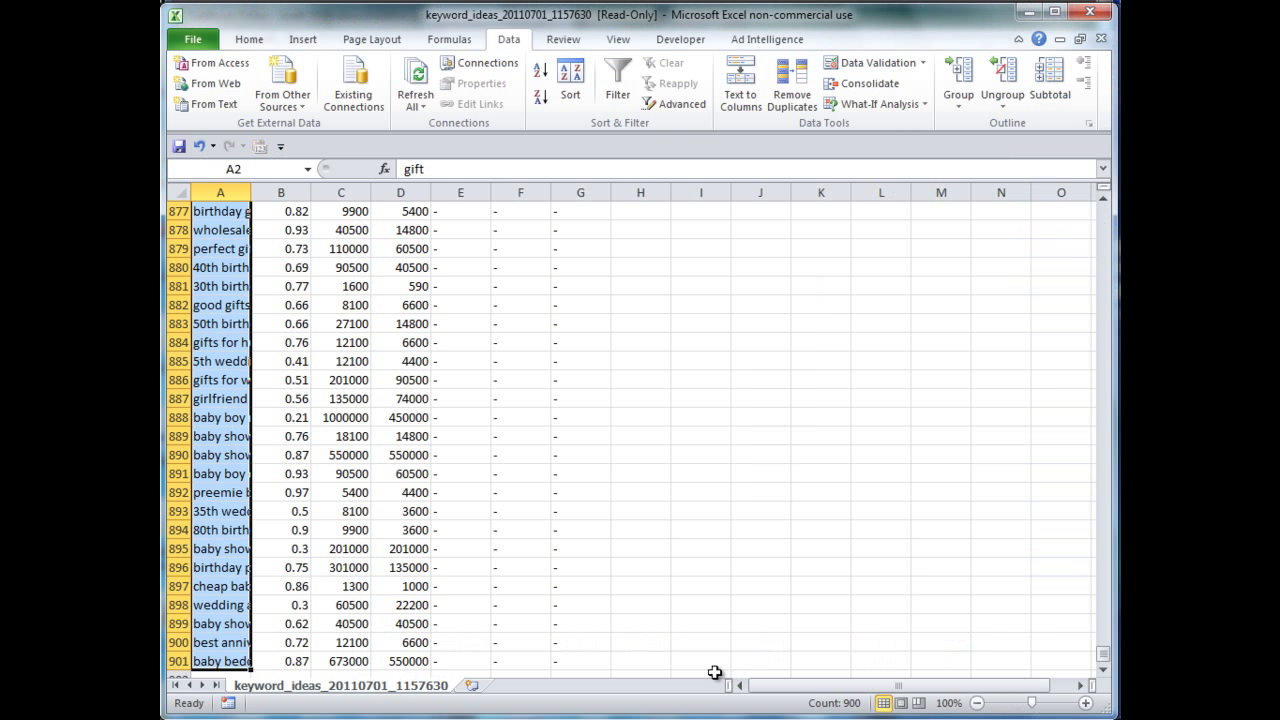
# Step: Switch to Excel, paste the cut terms into column A of a new worksheet and fit the column width to them
pyautogui.click(397, 661)
pyautogui.click(474, 686)
pyautogui.hotkey('ctrl', 'v')
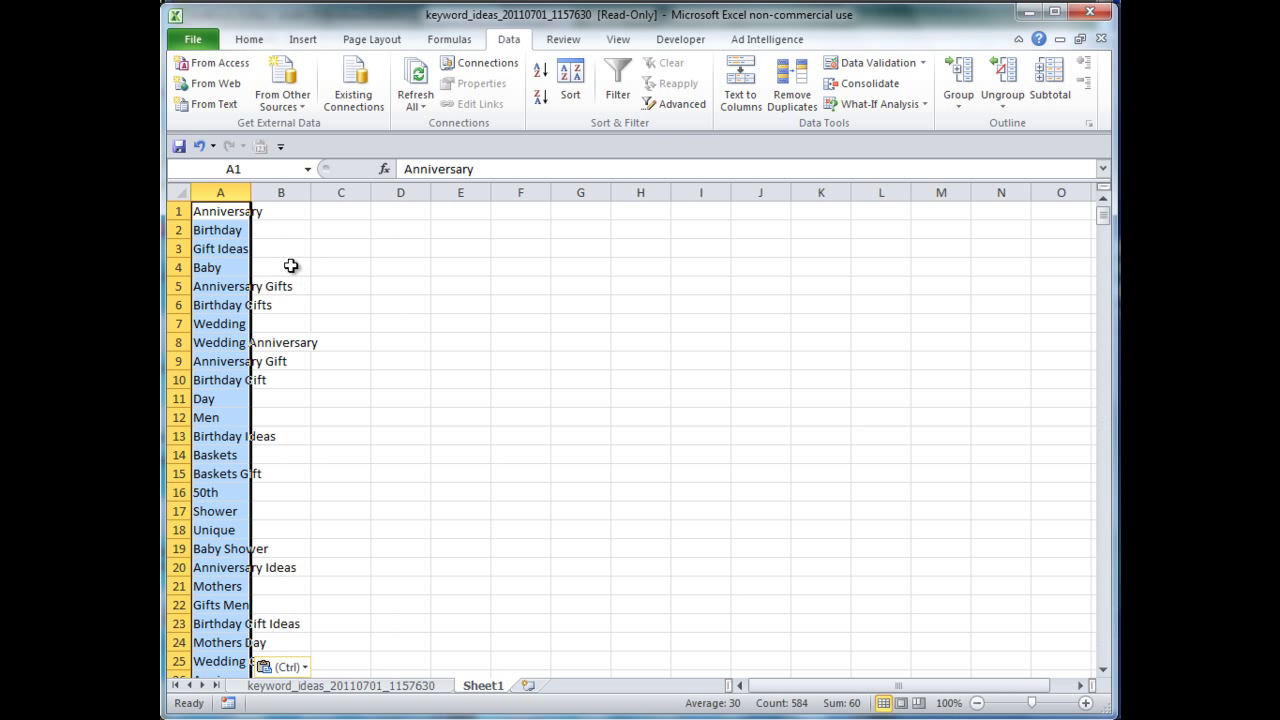
pyautogui.doubleClick(250, 192)
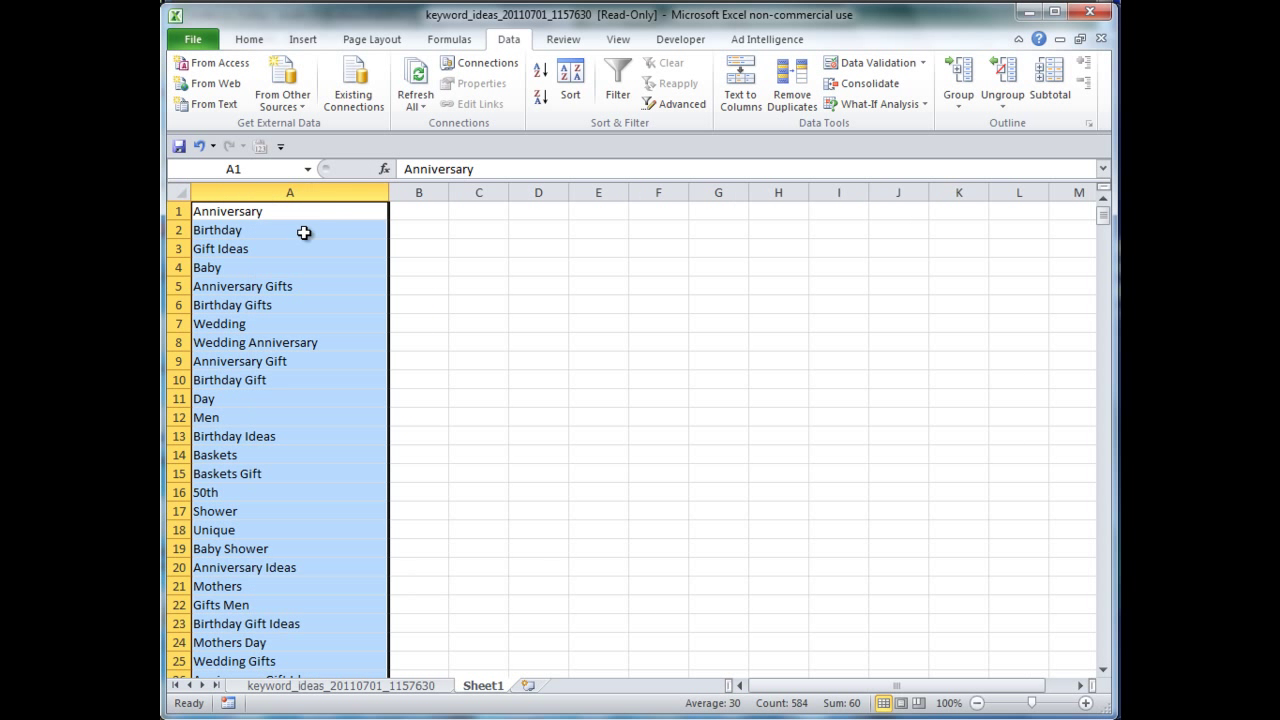
# Step: Start an IF formula in B1 that tests with ISNUMBER and SEARCH whether A1 contains a space
pyautogui.click(353, 212)
pyautogui.click(442, 211)
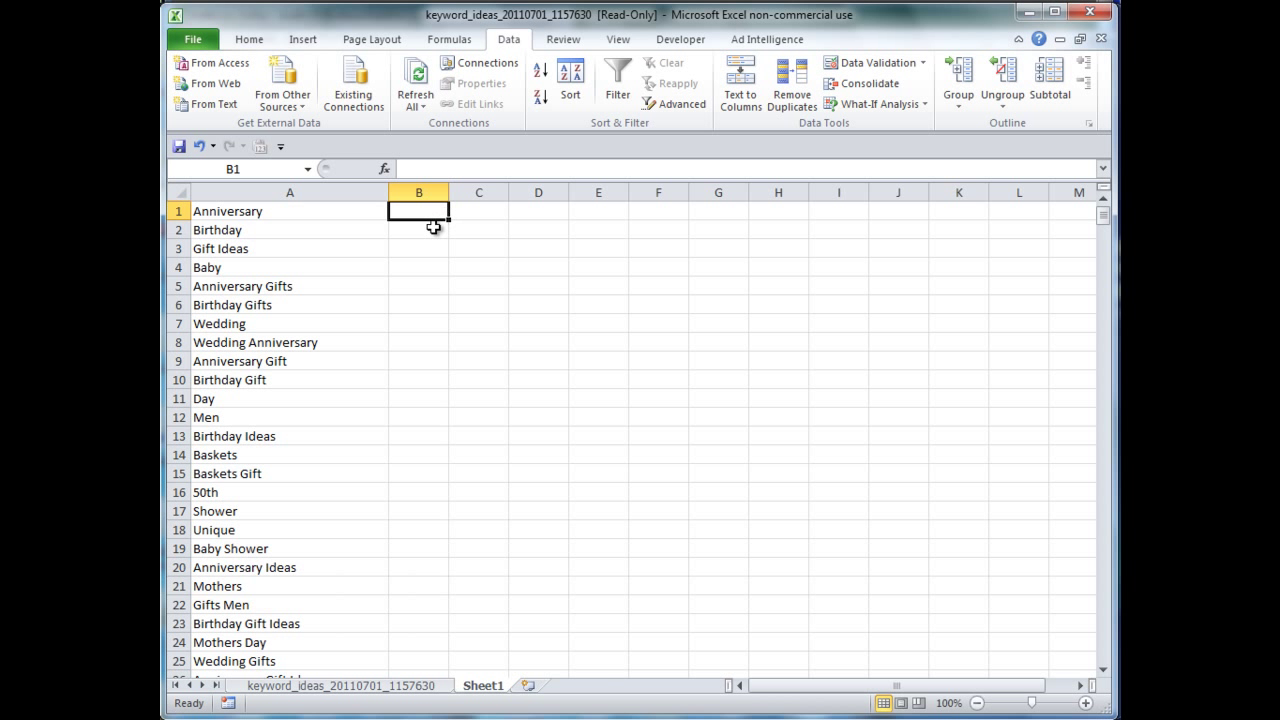
pyautogui.write('=')
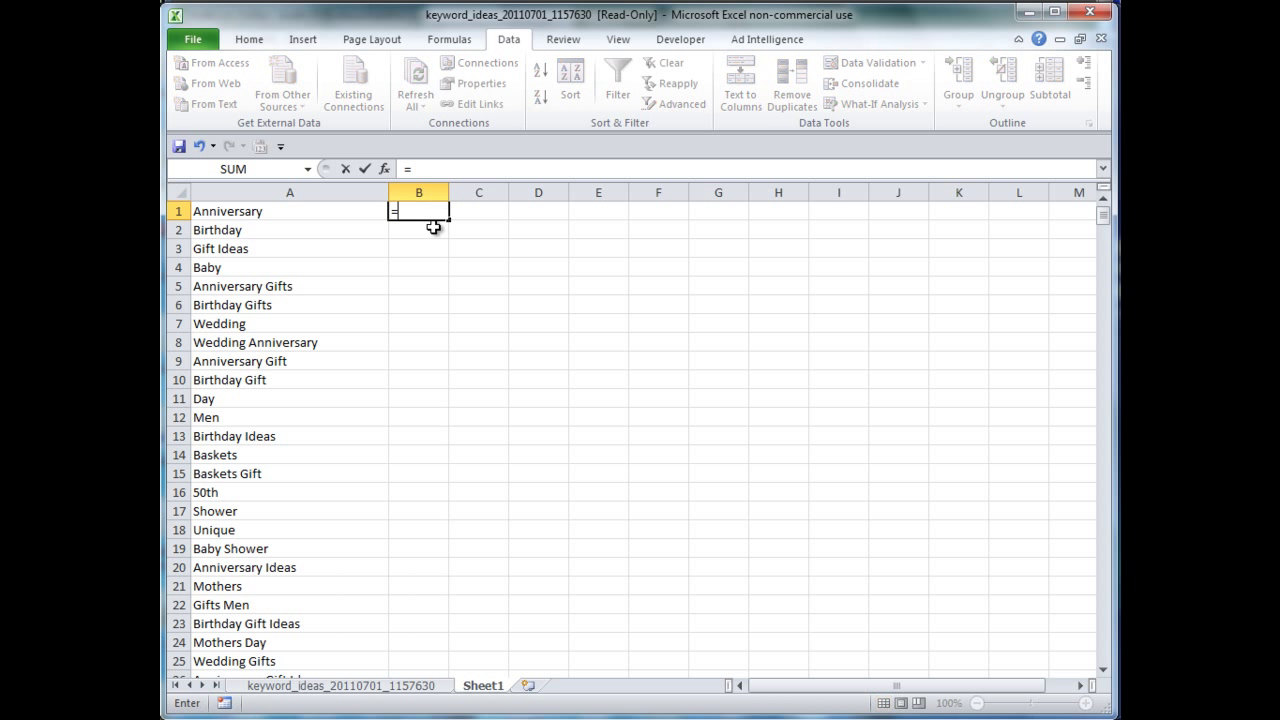
pyautogui.write('if')
pyautogui.doubleClick(436, 232)
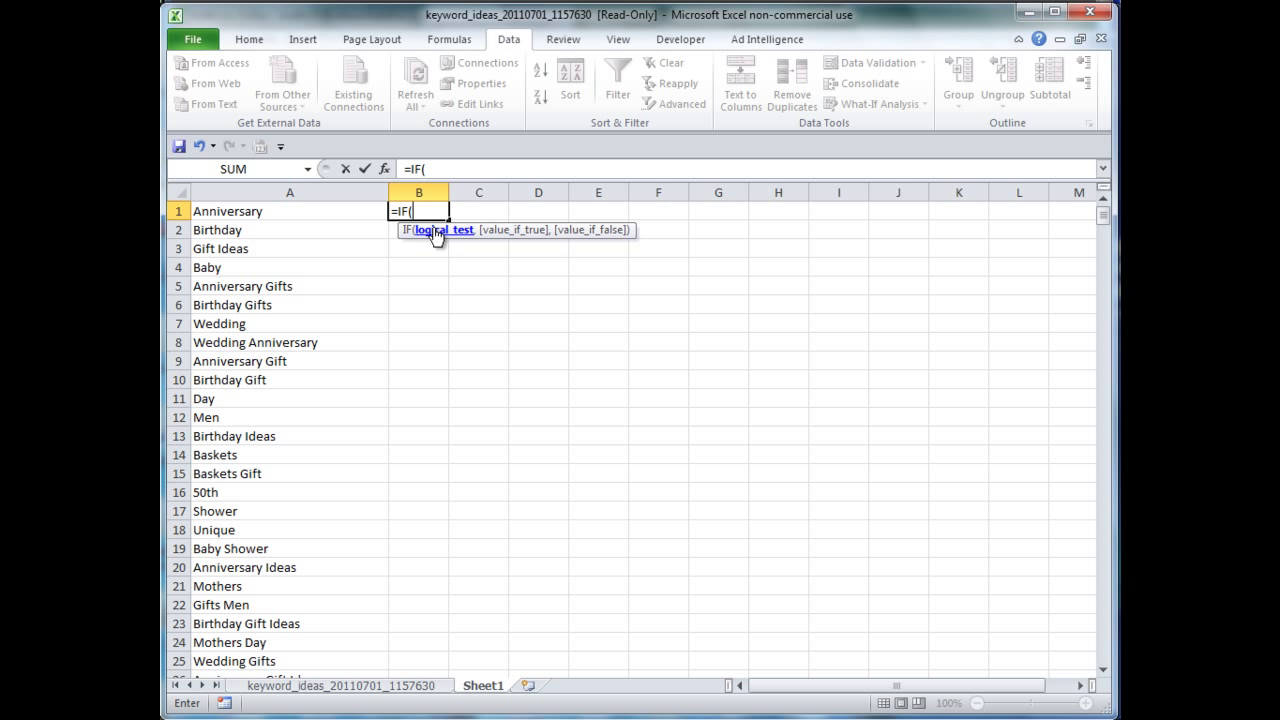
pyautogui.write('isnumber')
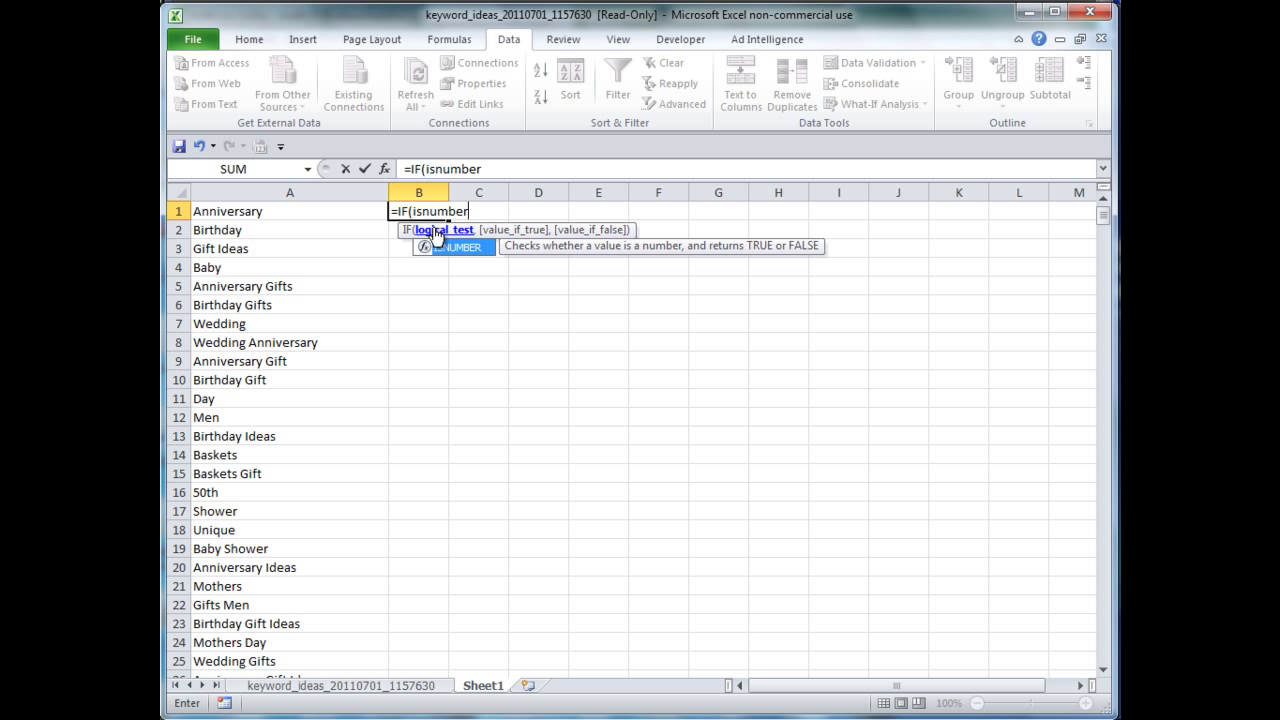
pyautogui.press('Tab')
pyautogui.write('seac')
pyautogui.press('BackSpace')
pyautogui.write('r')
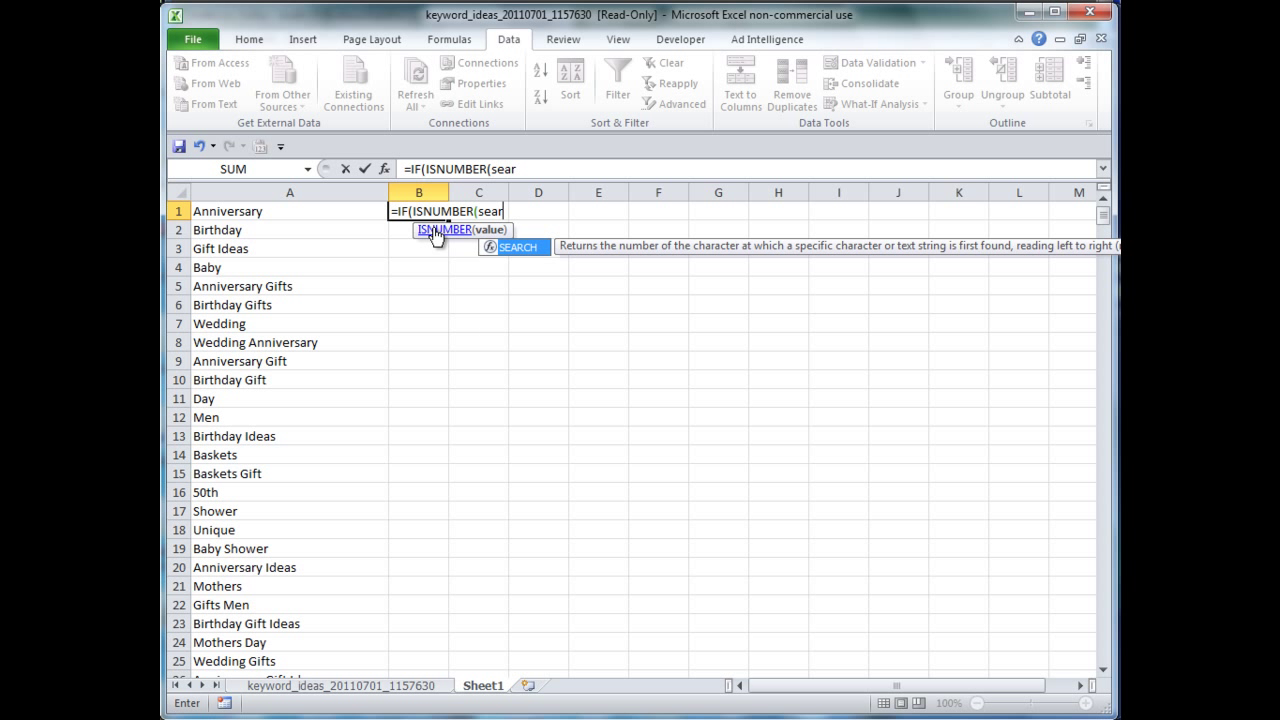
pyautogui.press('Tab')
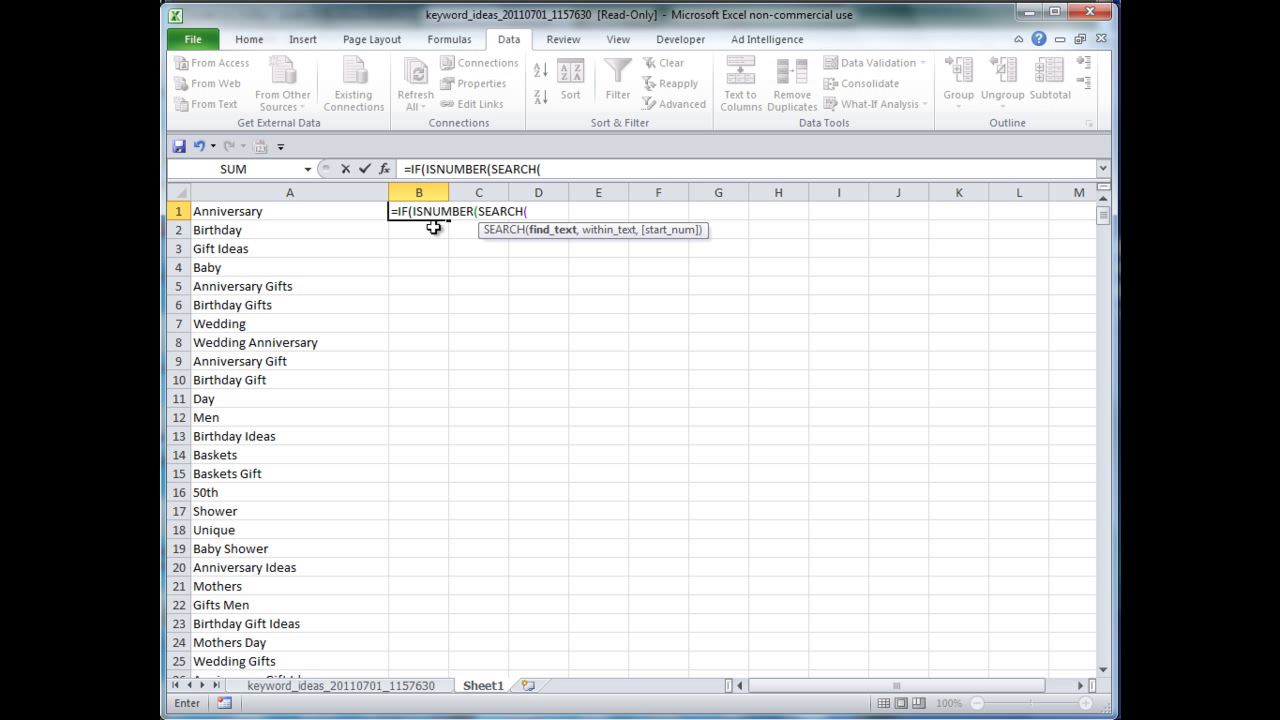
pyautogui.write('" ",')
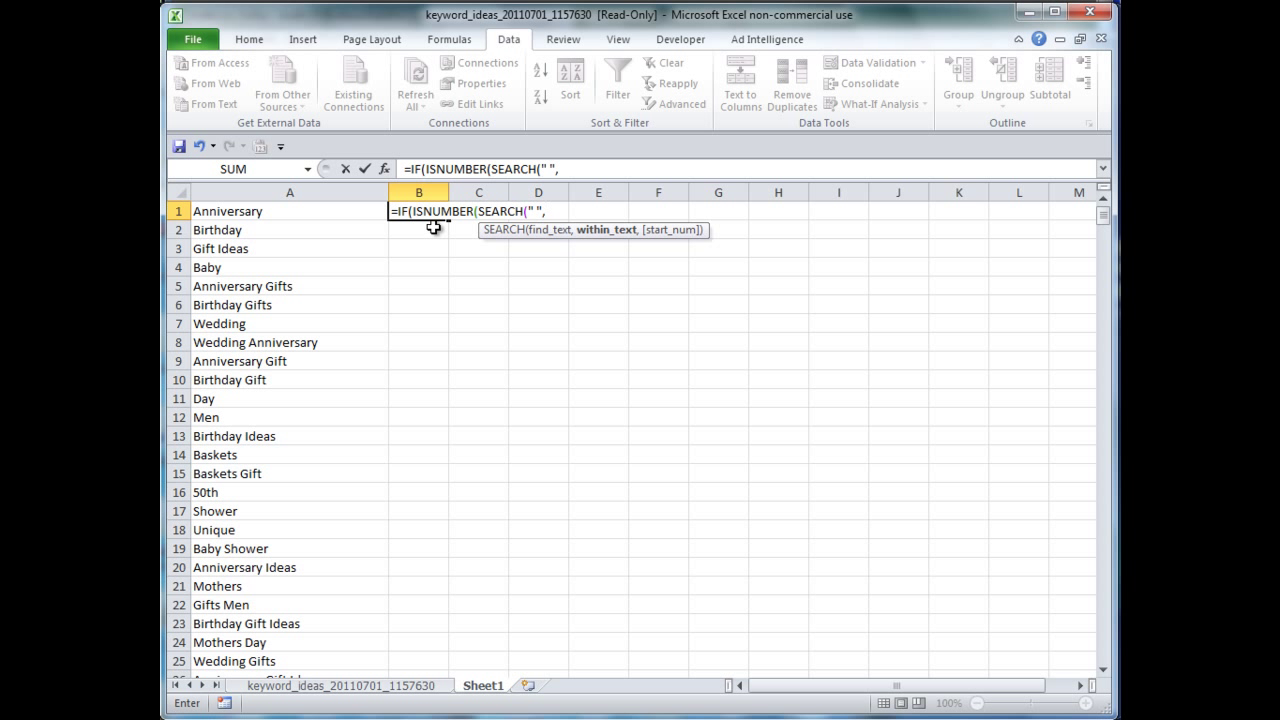
pyautogui.press('Left')
pyautogui.write(')')
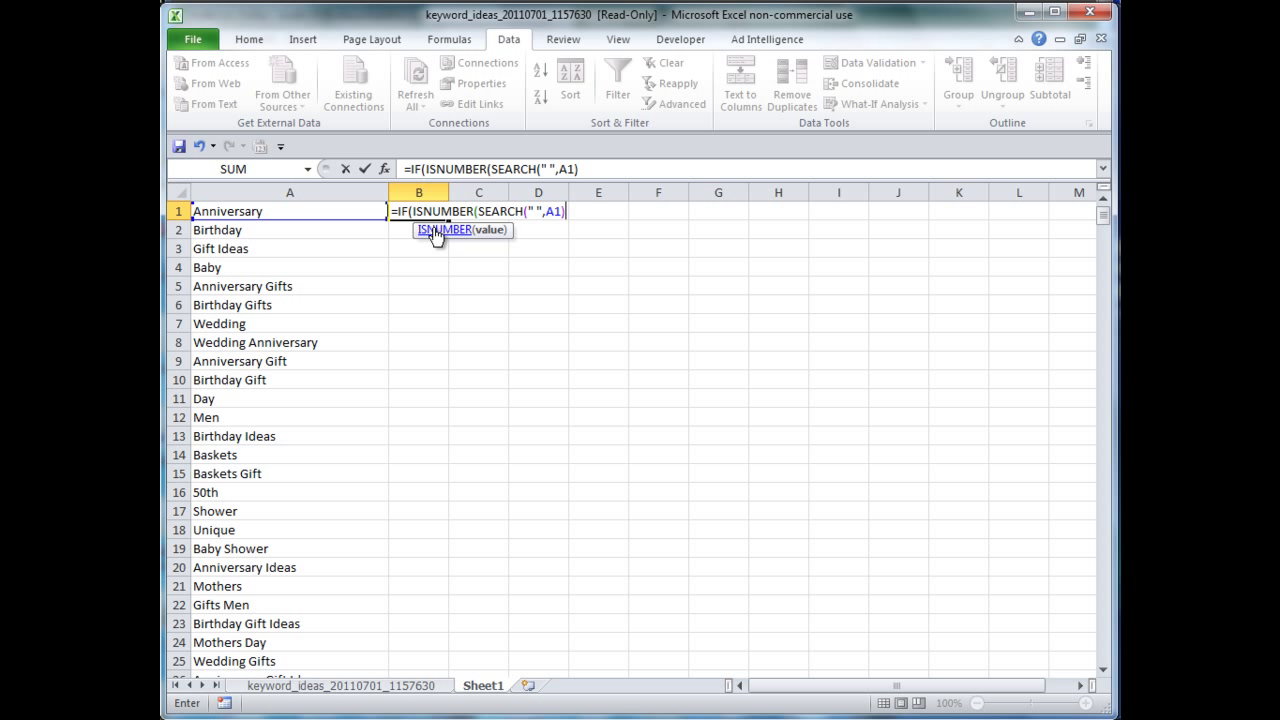
pyautogui.write('),')
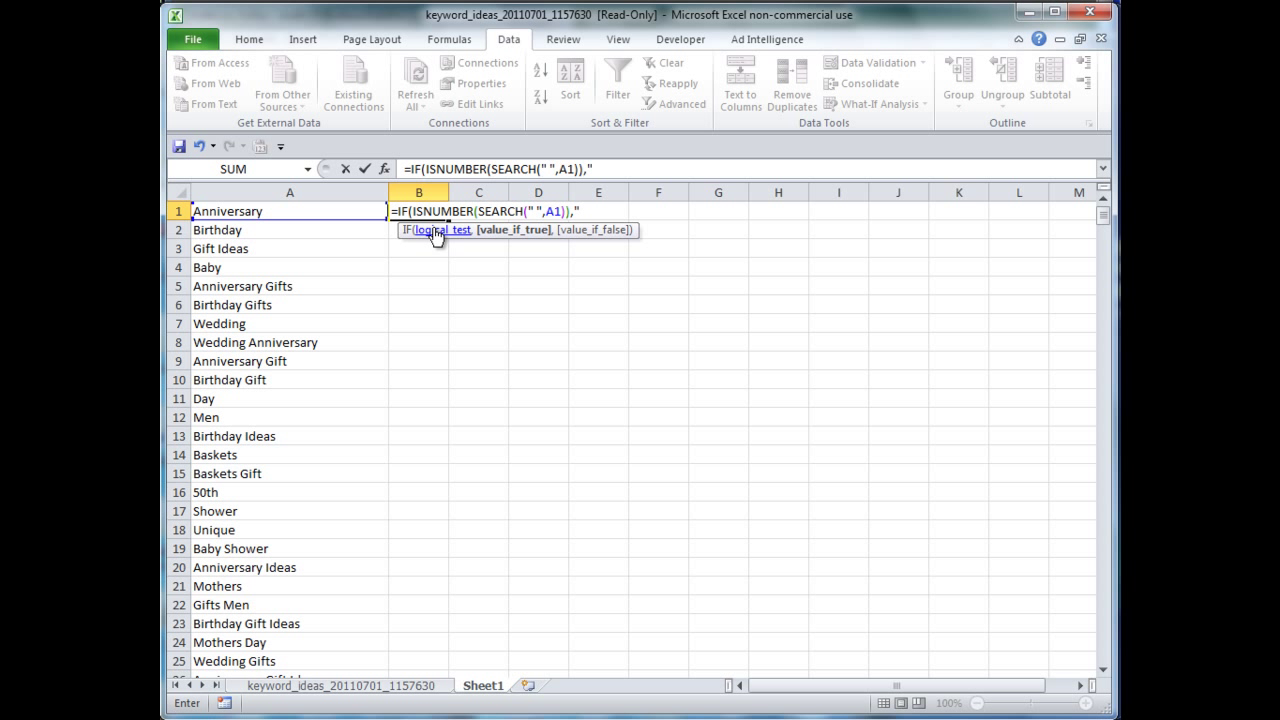
# Step: Complete the B1 formula so it returns "Has Space" when the test is true and "Doesn't" when it is false
pyautogui.write('"Has Space",')
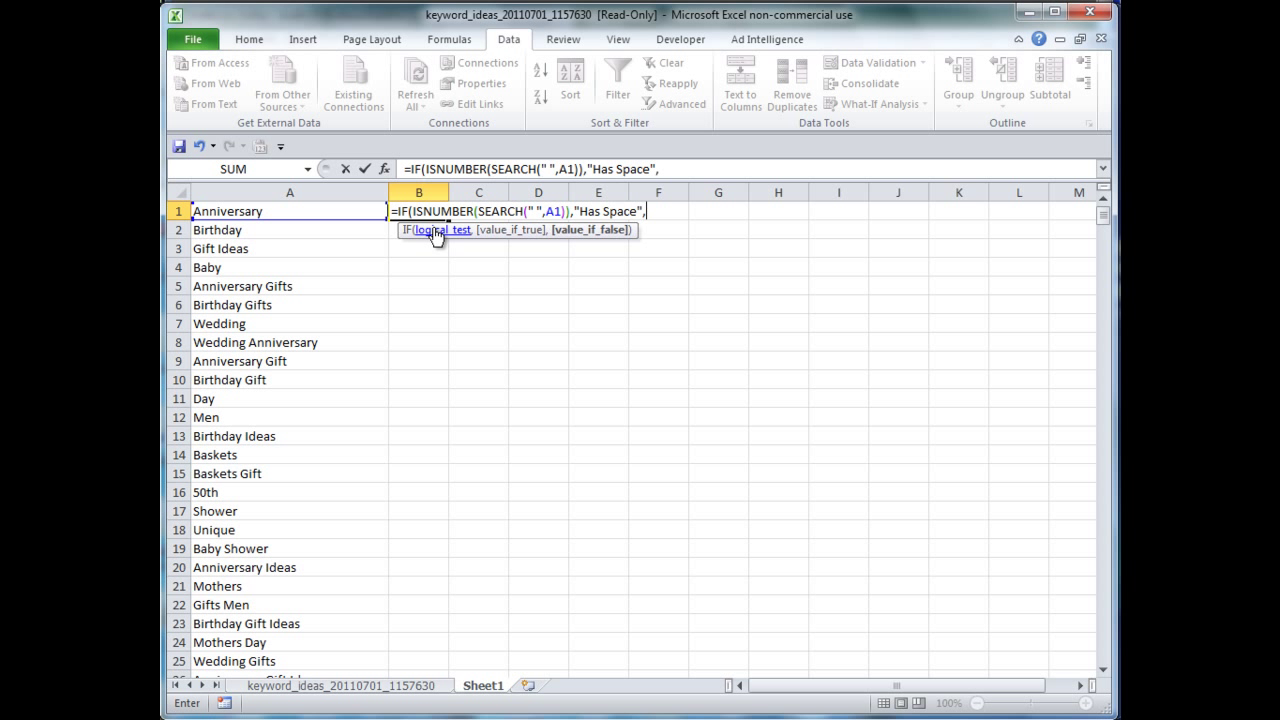
pyautogui.write(" Doesn't")
pyautogui.press('BackSpace')
pyautogui.press('BackSpace')
pyautogui.press('BackSpace')
pyautogui.press('BackSpace')
pyautogui.press('BackSpace')
pyautogui.press('BackSpace')
pyautogui.press('BackSpace')
pyautogui.write('Dos')
pyautogui.press('BackSpace')
pyautogui.press('BackSpace')
pyautogui.write("oesn't")
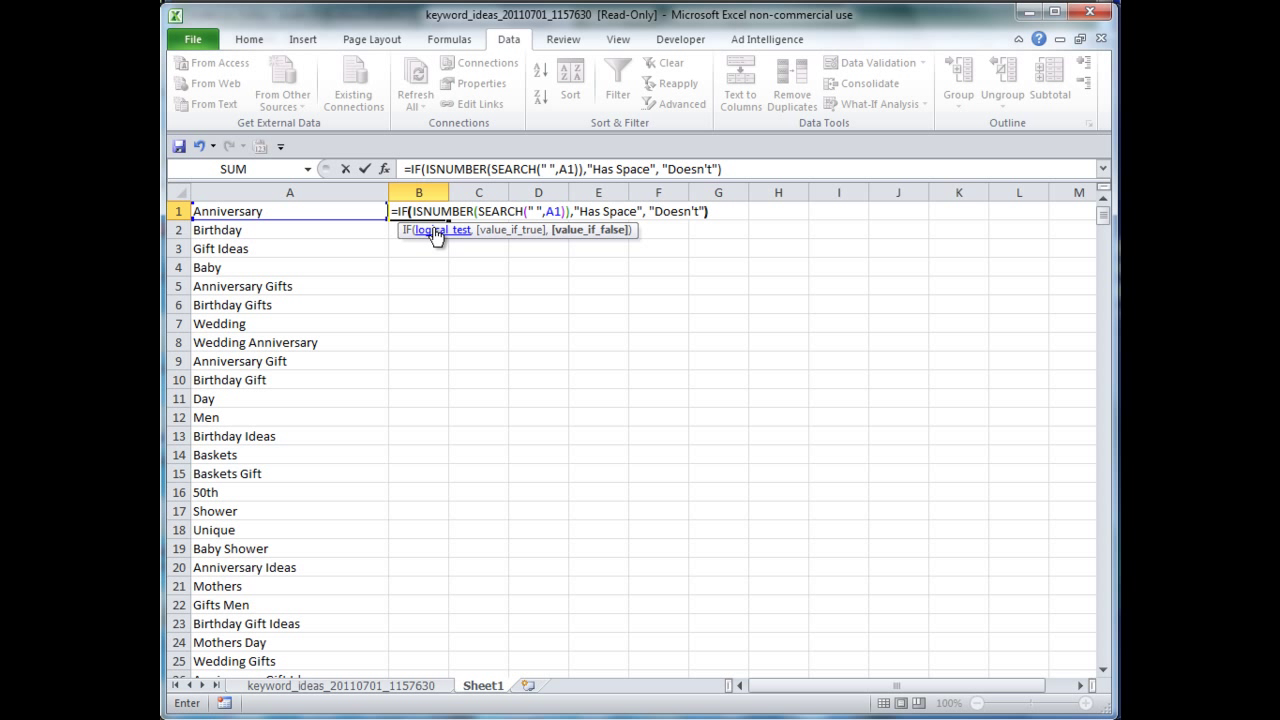
pyautogui.press('Return')
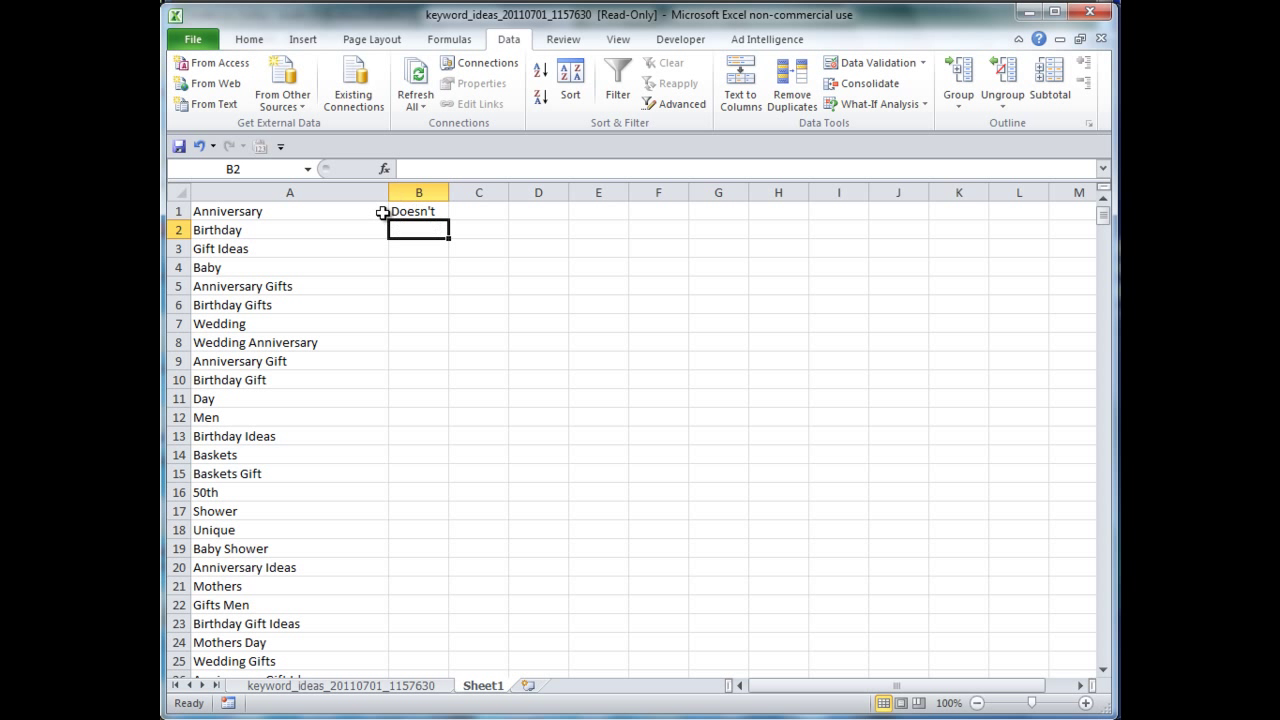
# Step: Fill the B1 formula down column B for all terms and fit the column width
pyautogui.click(411, 212)
pyautogui.doubleClick(449, 221)
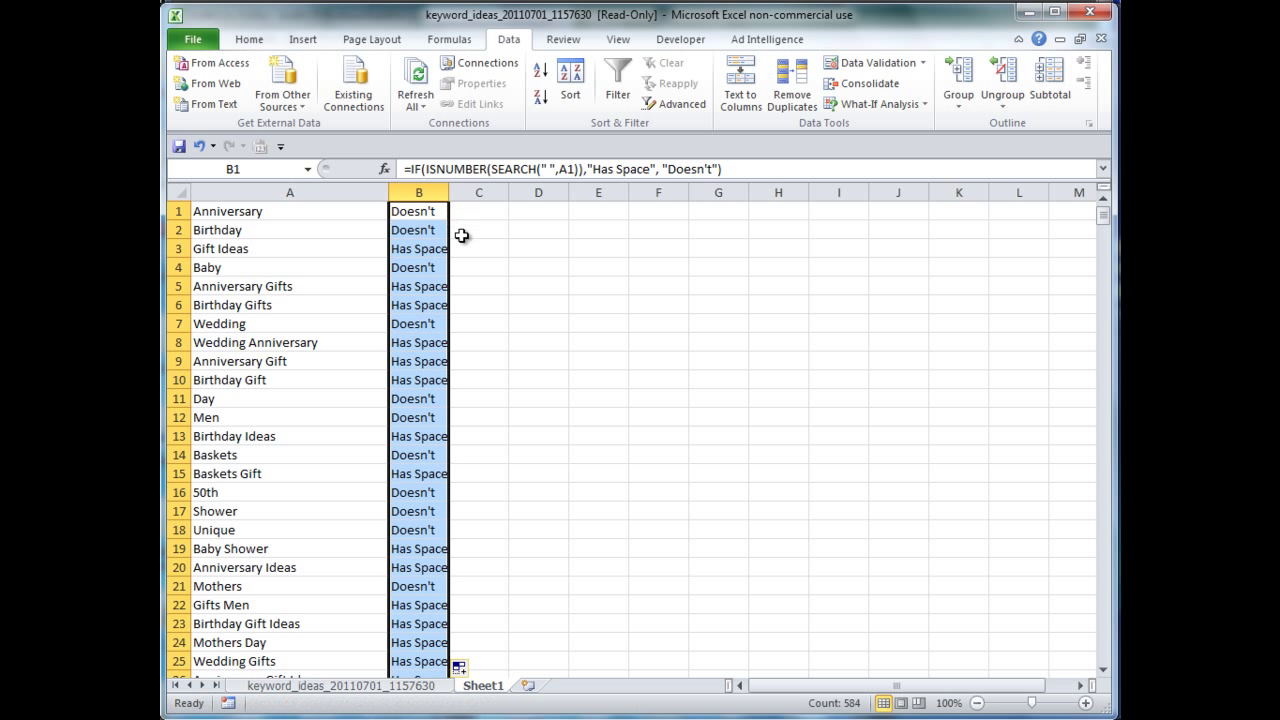
pyautogui.click(362, 190)
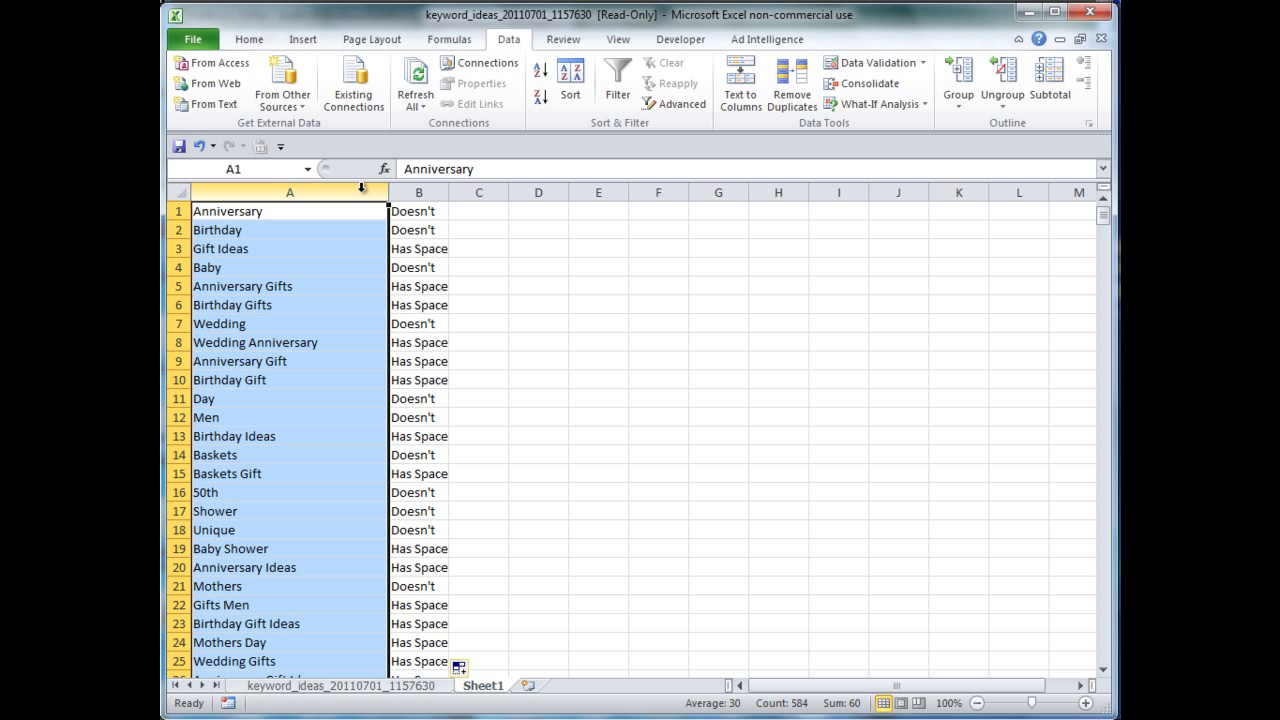
pyautogui.click(446, 215)
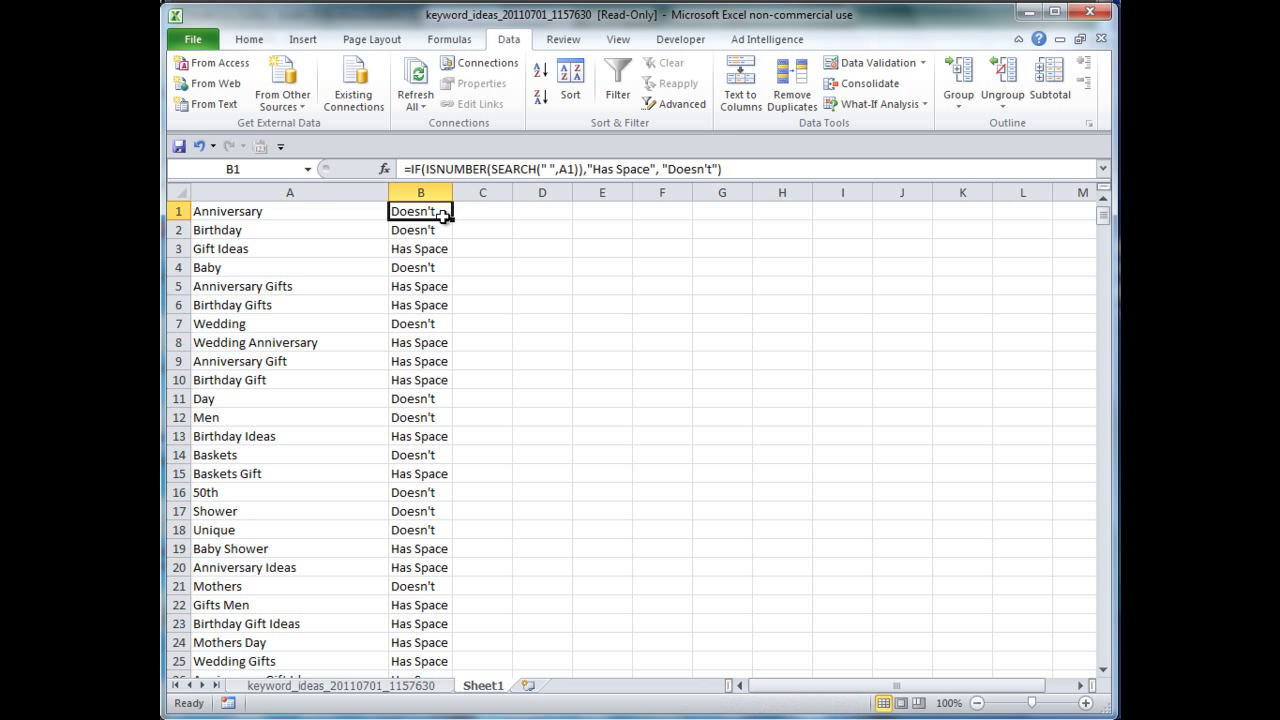
# Step: Examine several single-word and multi-word terms in column A against their space flags in column B
pyautogui.click(345, 212)
pyautogui.click(343, 229)
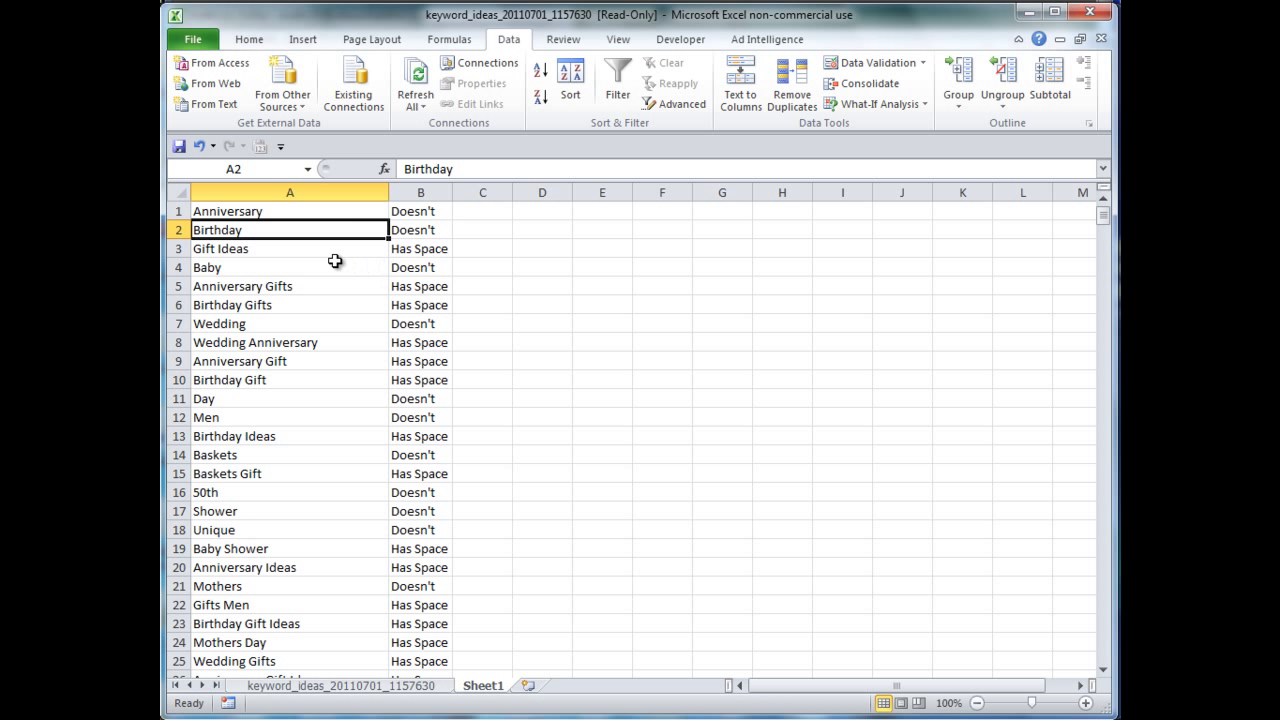
pyautogui.click(245, 251)
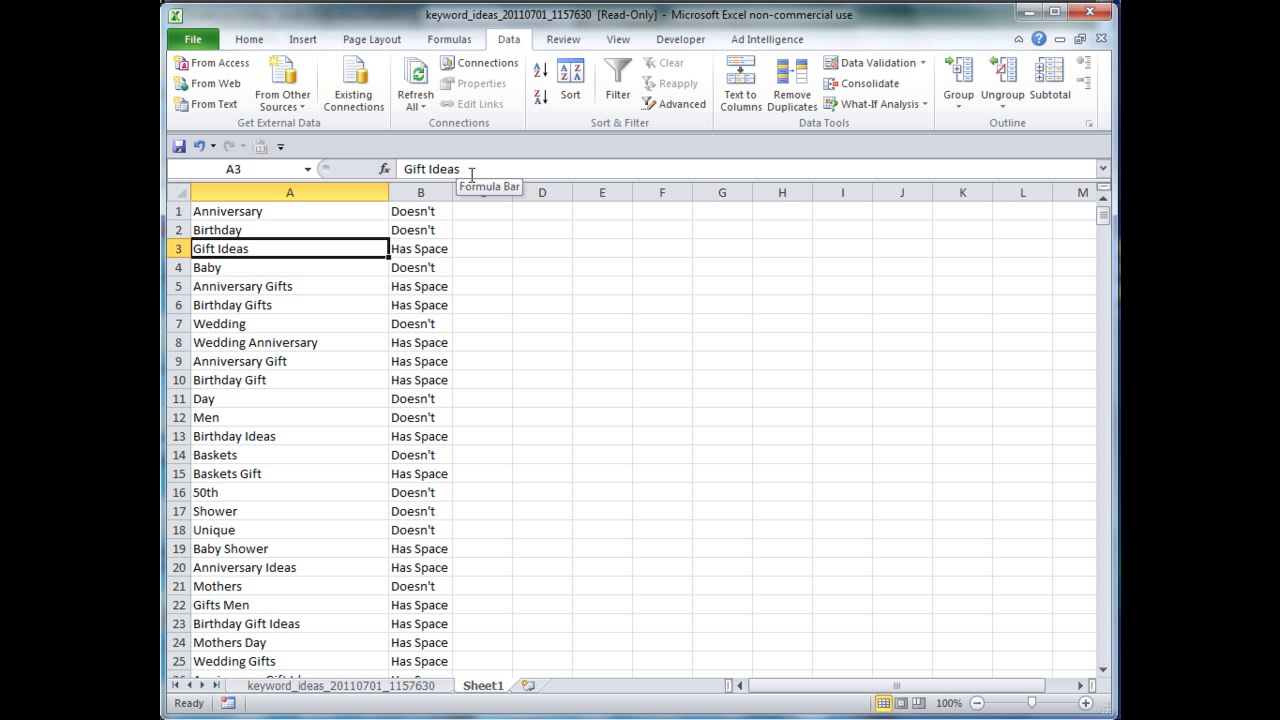
pyautogui.click(296, 228)
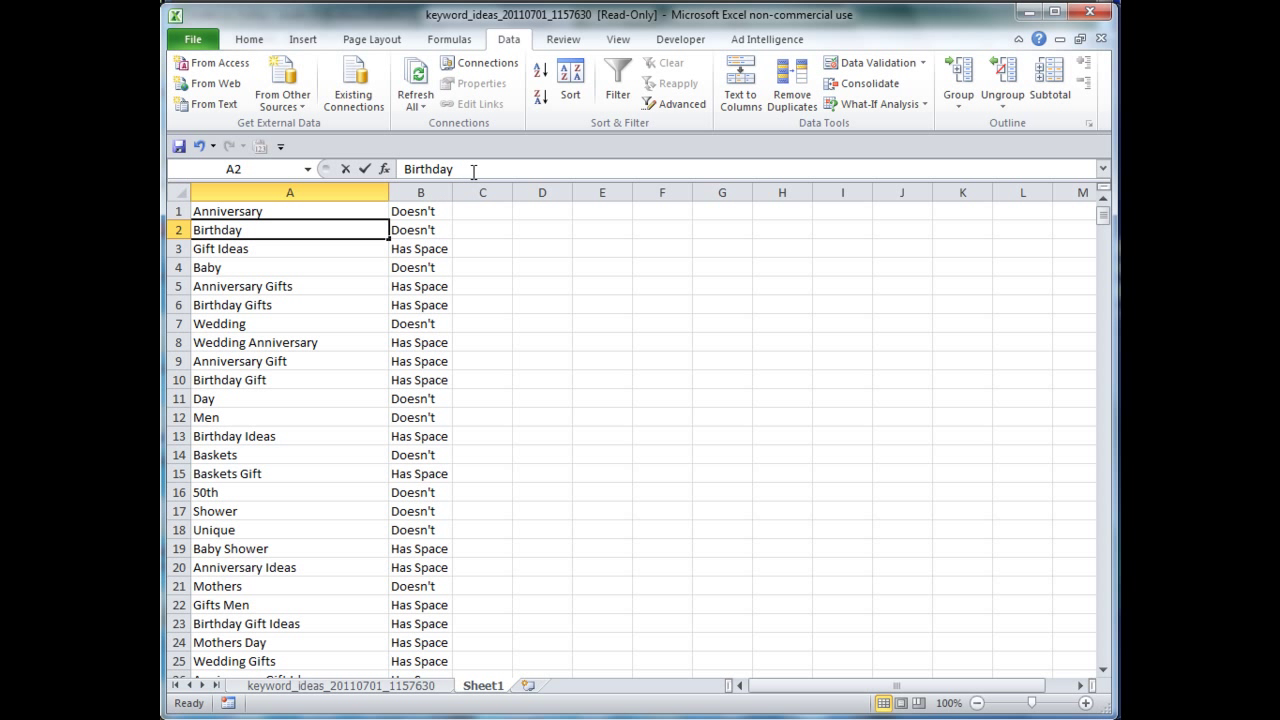
pyautogui.press('Down')
pyautogui.press('Down')
pyautogui.press('Down')
pyautogui.click(428, 230)
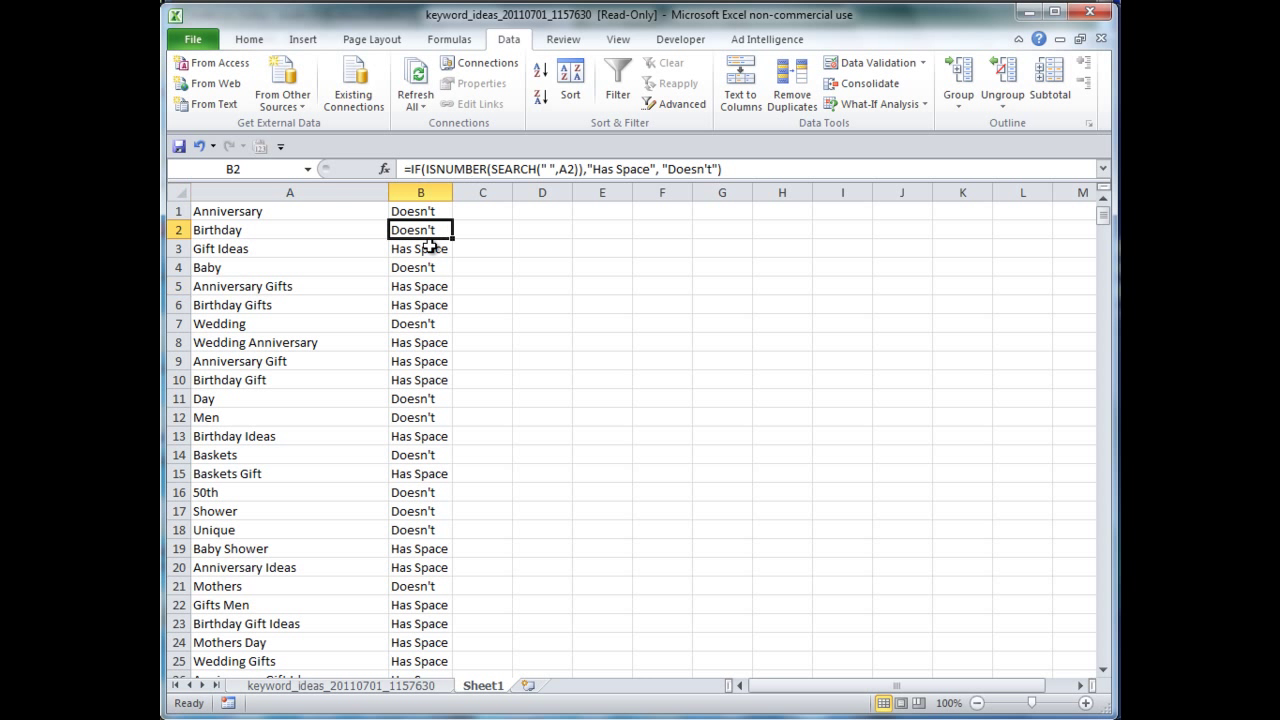
pyautogui.click(315, 248)
pyautogui.click(403, 248)
pyautogui.click(317, 325)
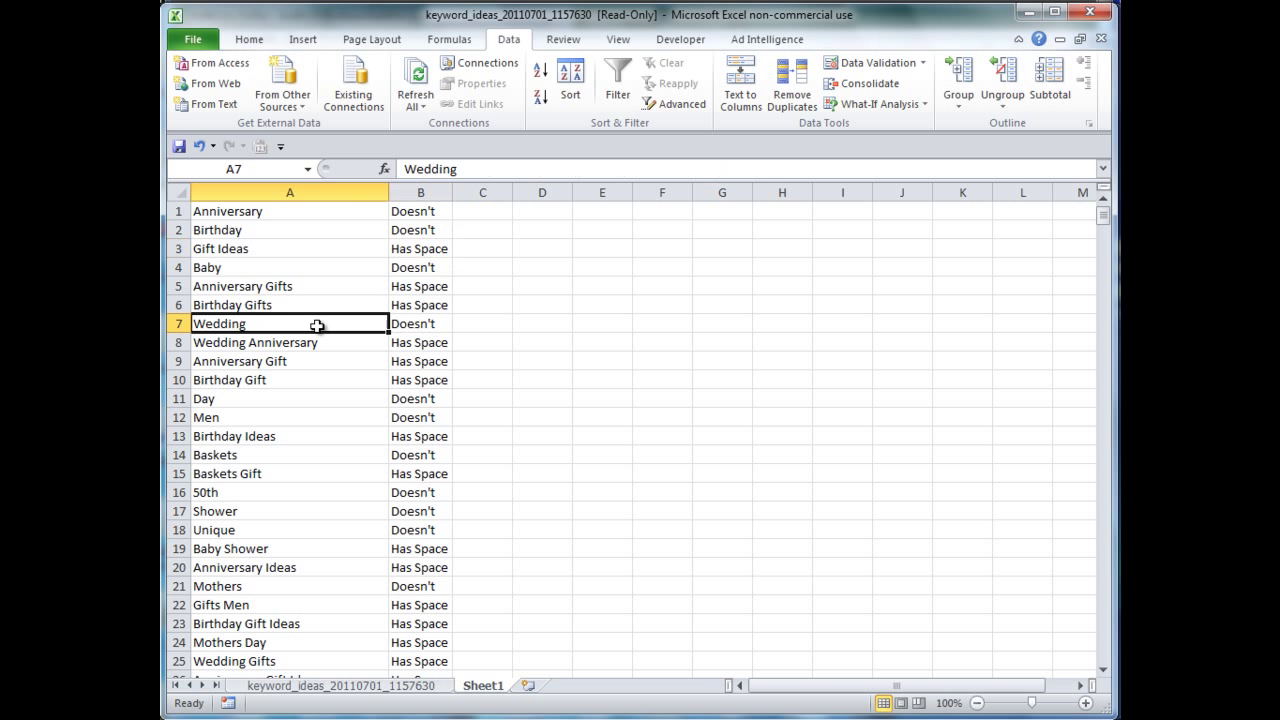
# Step: Sort the whole list by Column B from A to Z, treating the data as having no headers
pyautogui.hotkey('ctrl', 'a')
pyautogui.click(568, 82)
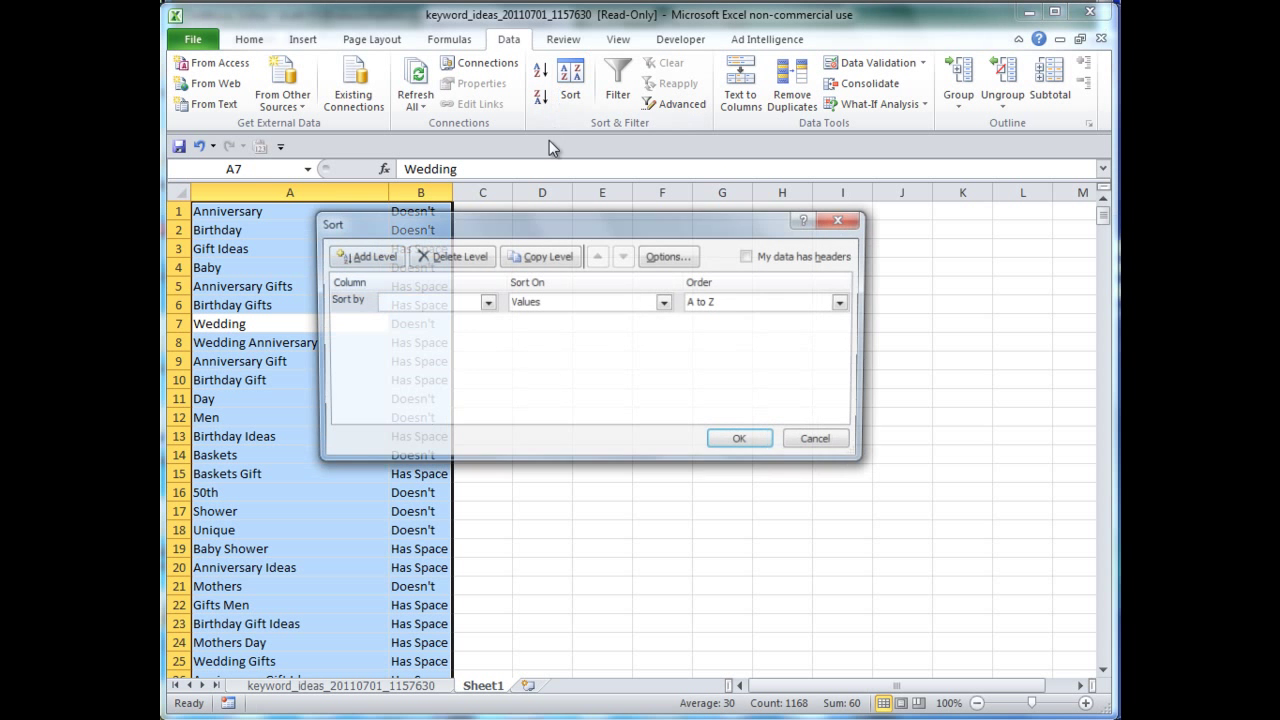
pyautogui.click(777, 258)
pyautogui.click(448, 302)
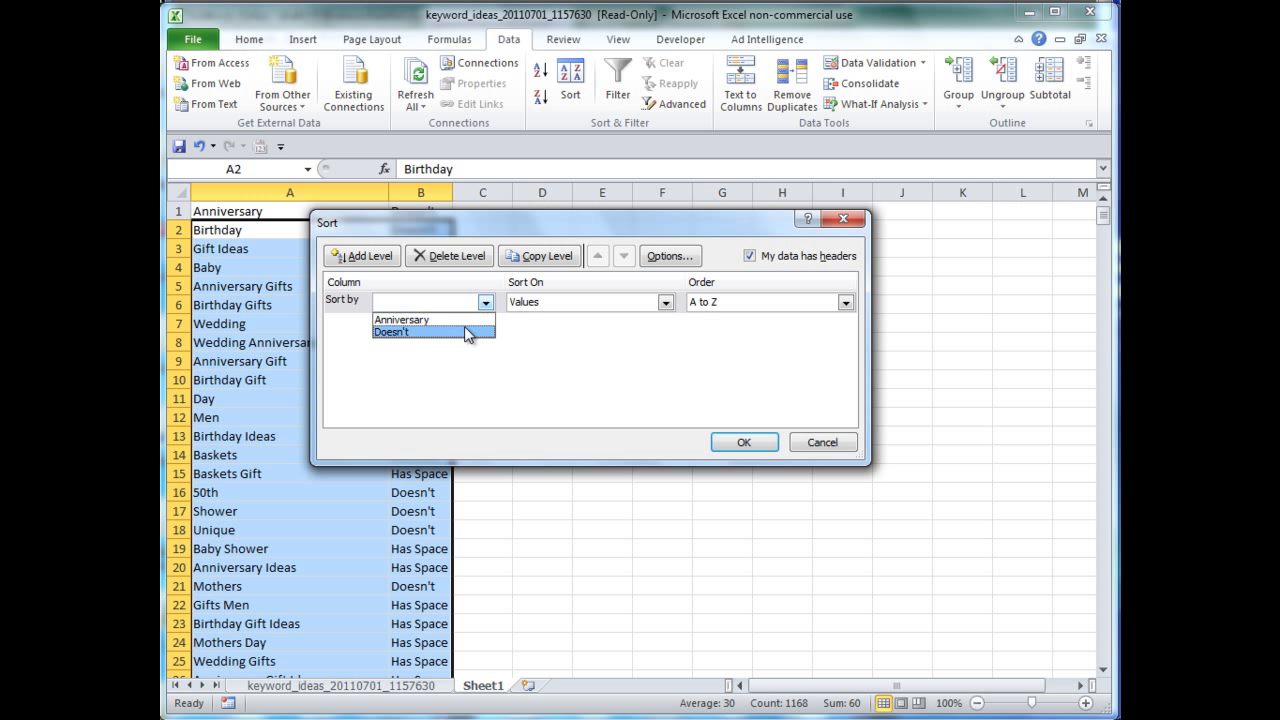
pyautogui.click(820, 255)
pyautogui.click(805, 255)
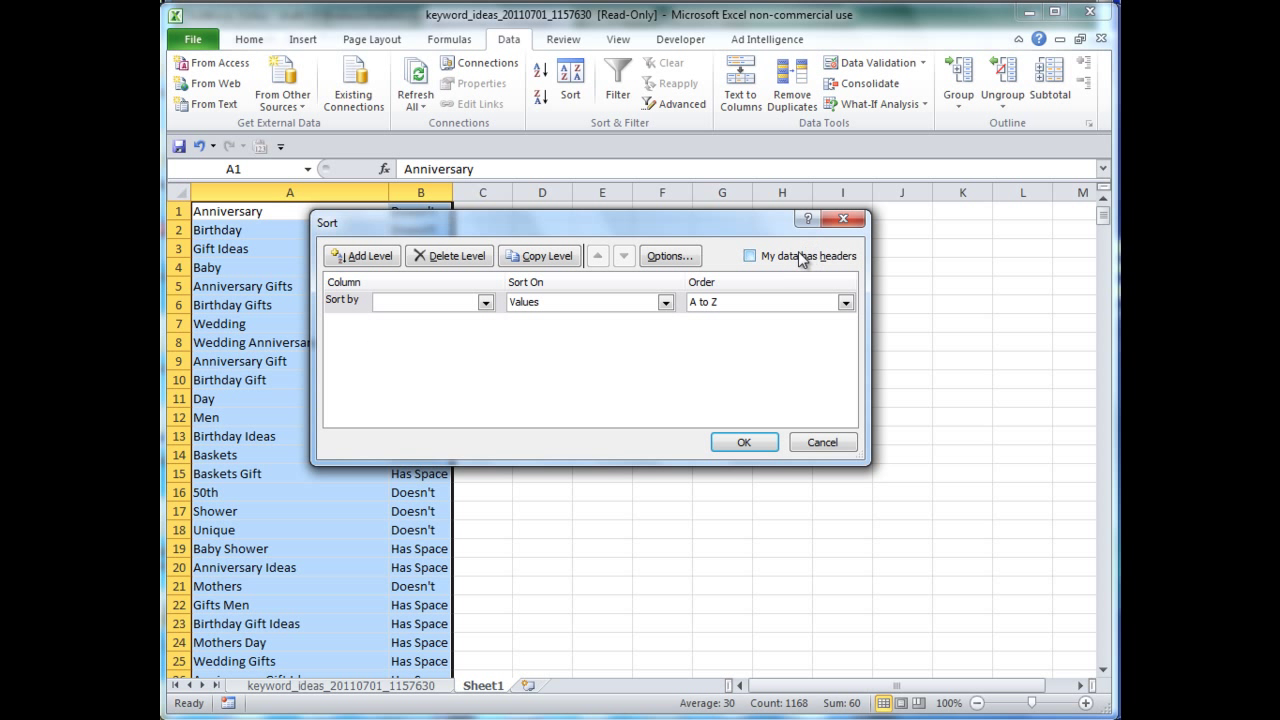
pyautogui.click(485, 302)
pyautogui.click(472, 332)
pyautogui.click(743, 442)
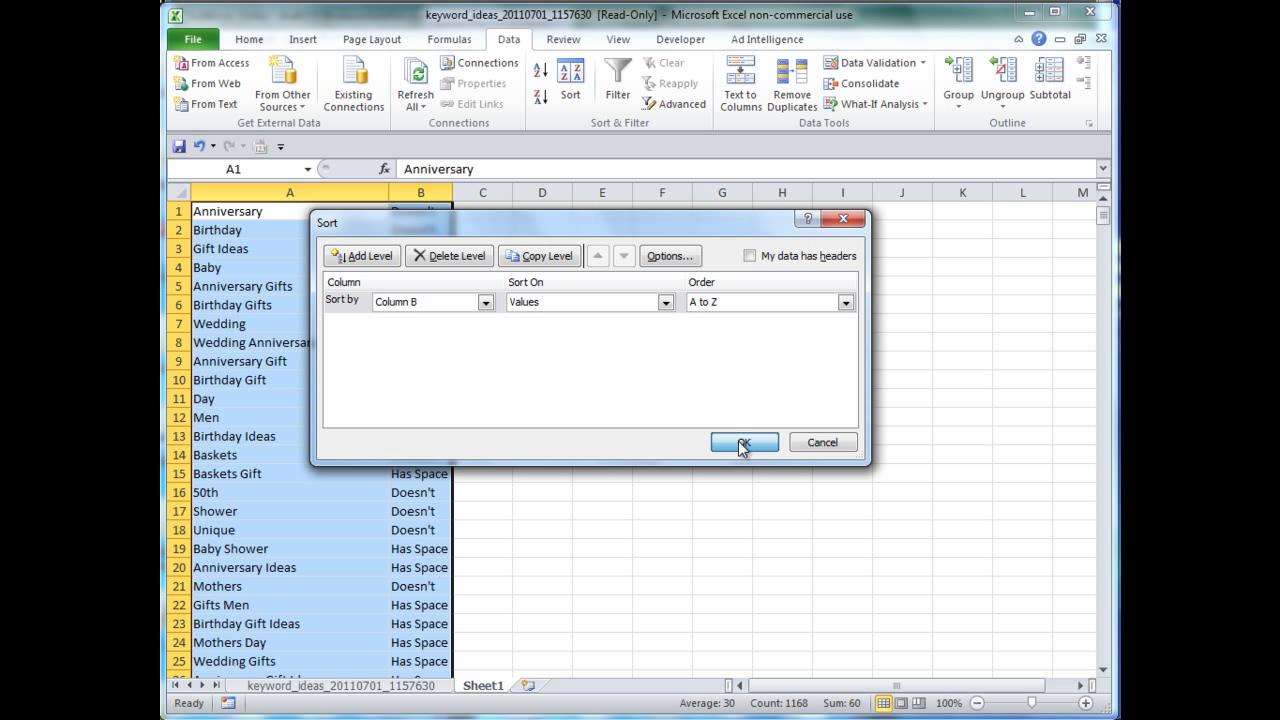
# Step: Delete rows 1 to 99, which hold the single-word terms flagged "Doesn't"
pyautogui.moveTo(178, 212); pyautogui.dragTo(231, 337)
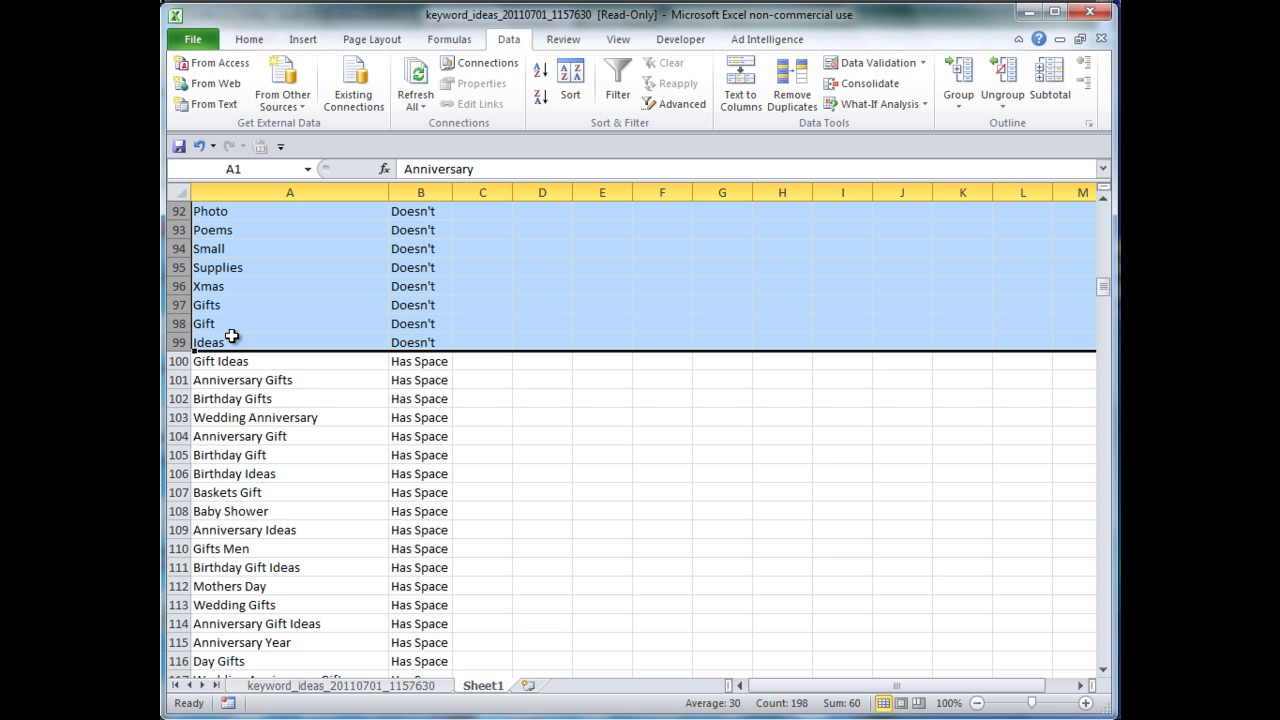
pyautogui.hotkey('ctrl', '-')
pyautogui.click(340, 287)
# Step: Copy all the remaining multi-word terms in column A, from A1 to the last filled row
pyautogui.click(354, 209)
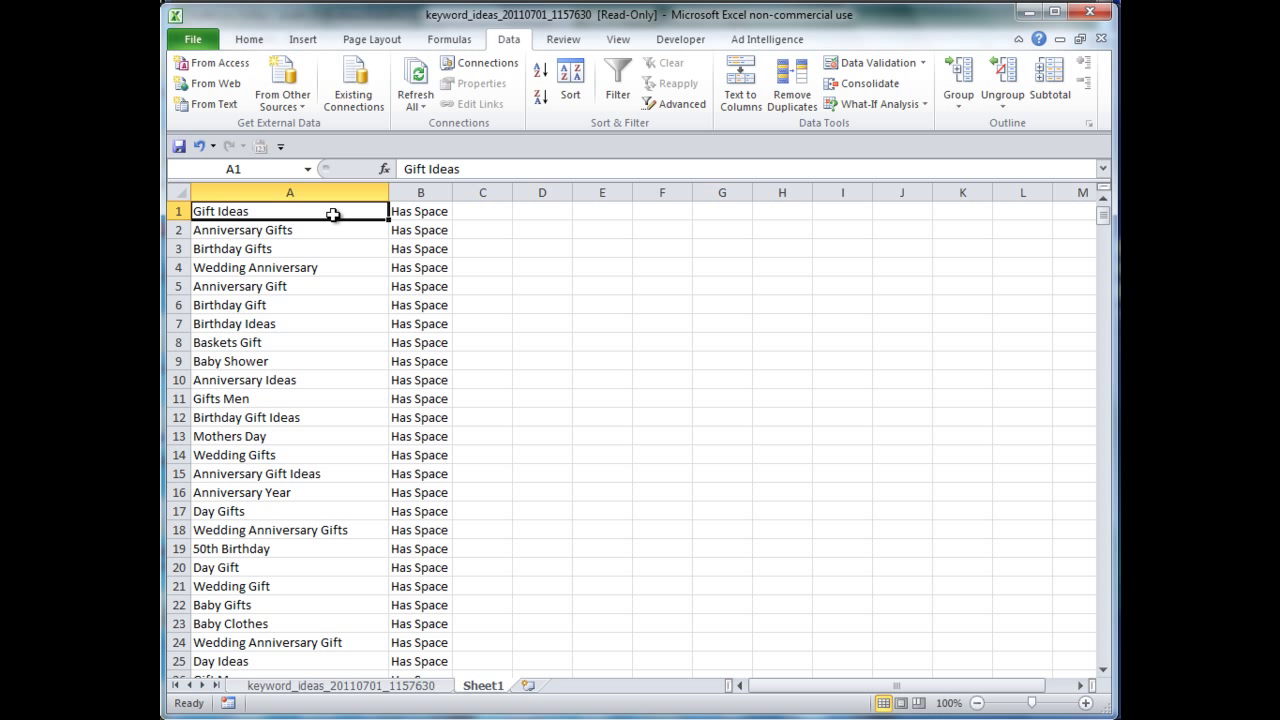
pyautogui.hotkey('ctrl', 'shift', 'Down')
pyautogui.hotkey('ctrl', 'c')
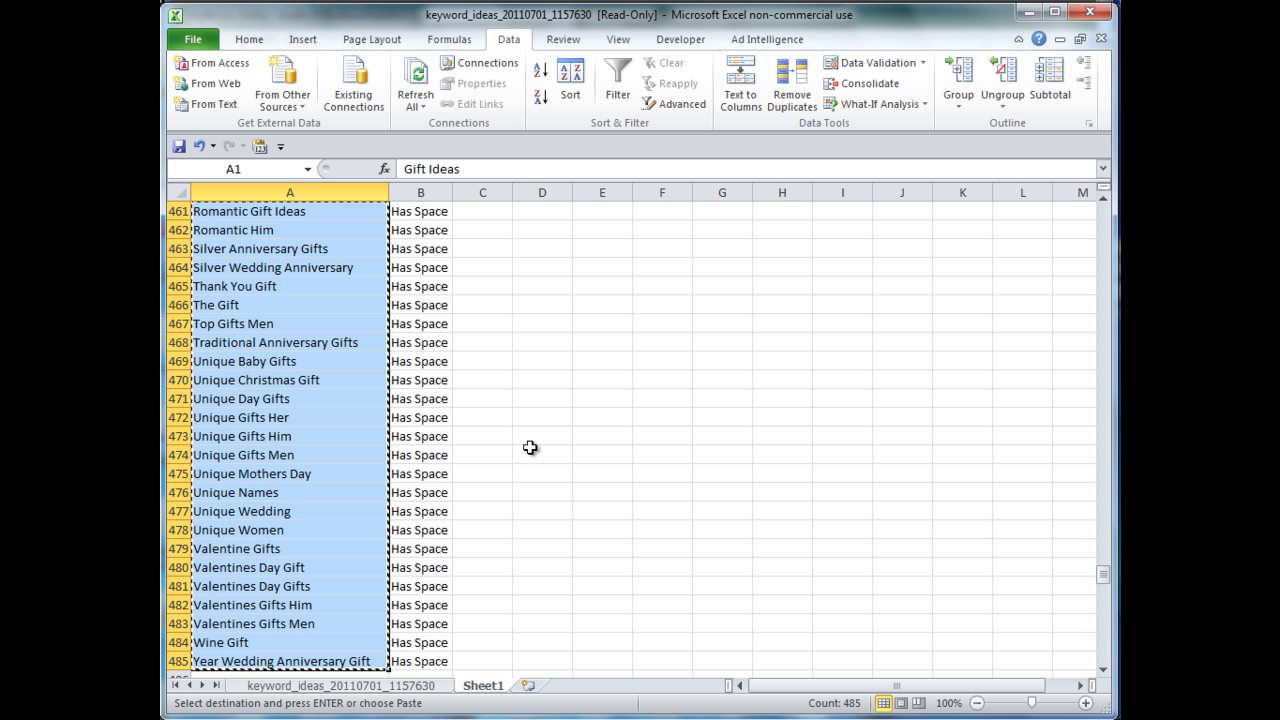
# Step: Switch to AdWords Editor and paste the copied multi-word terms as the Keyword Grouper's grouping words, without the trailing blank line
pyautogui.hotkey('alt', 'Tab')
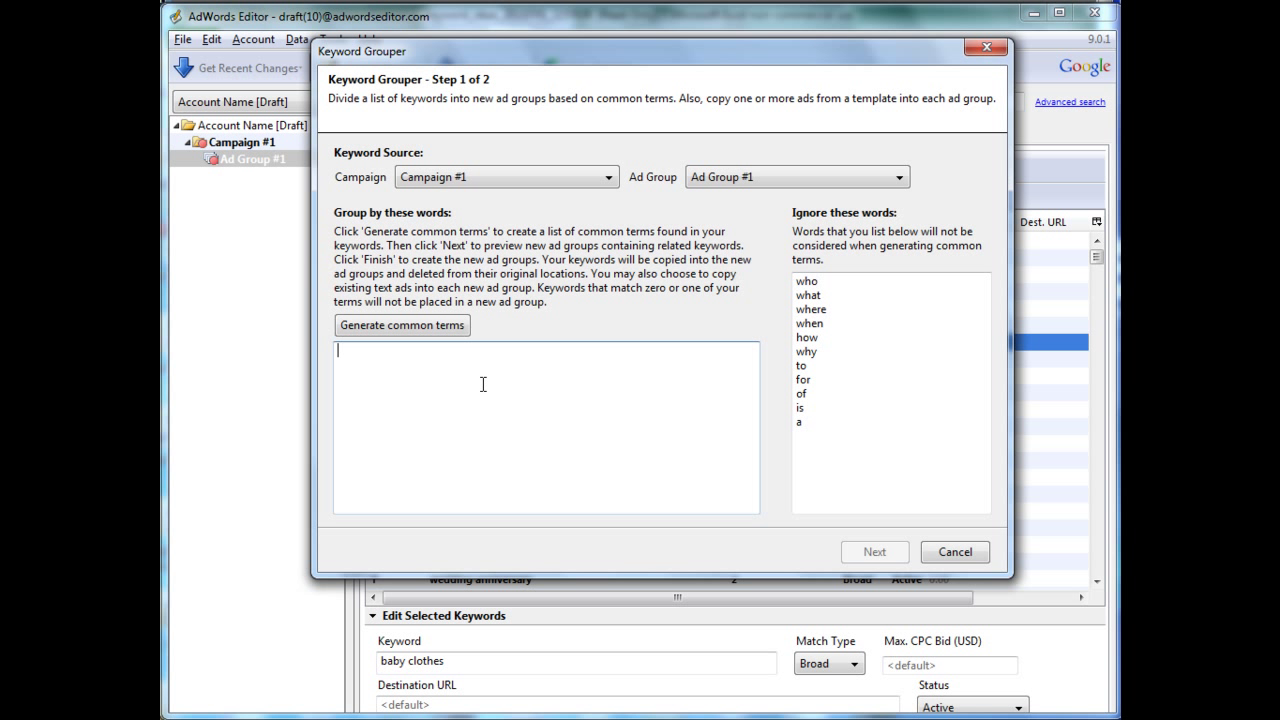
pyautogui.write('his is a gr')
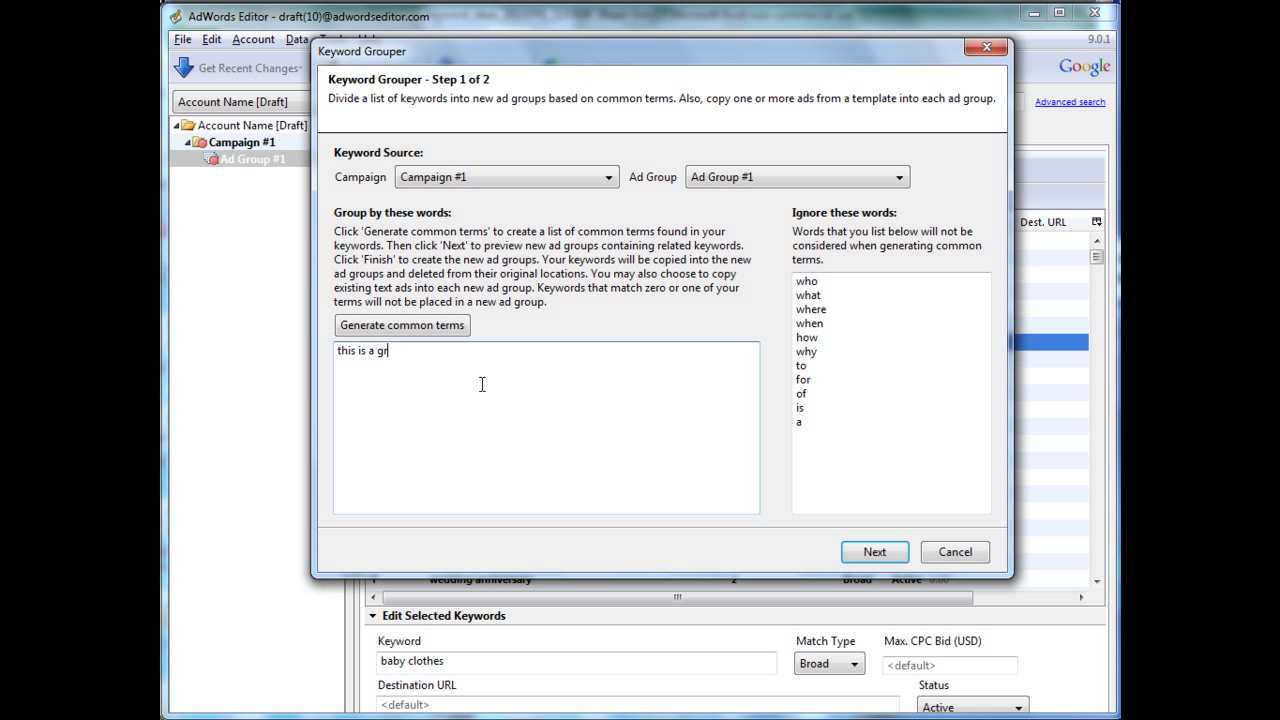
pyautogui.press('BackSpace')
pyautogui.press('BackSpace')
pyautogui.hotkey('ctrl', 'v')
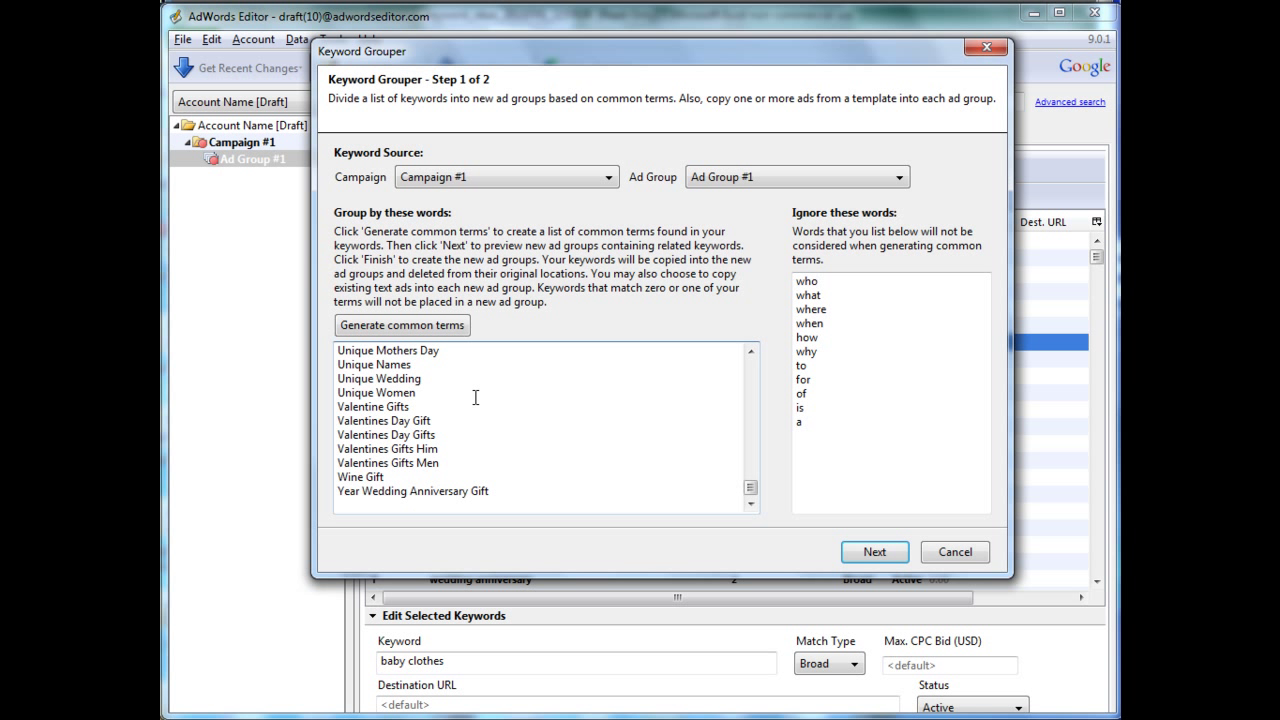
pyautogui.press('BackSpace')
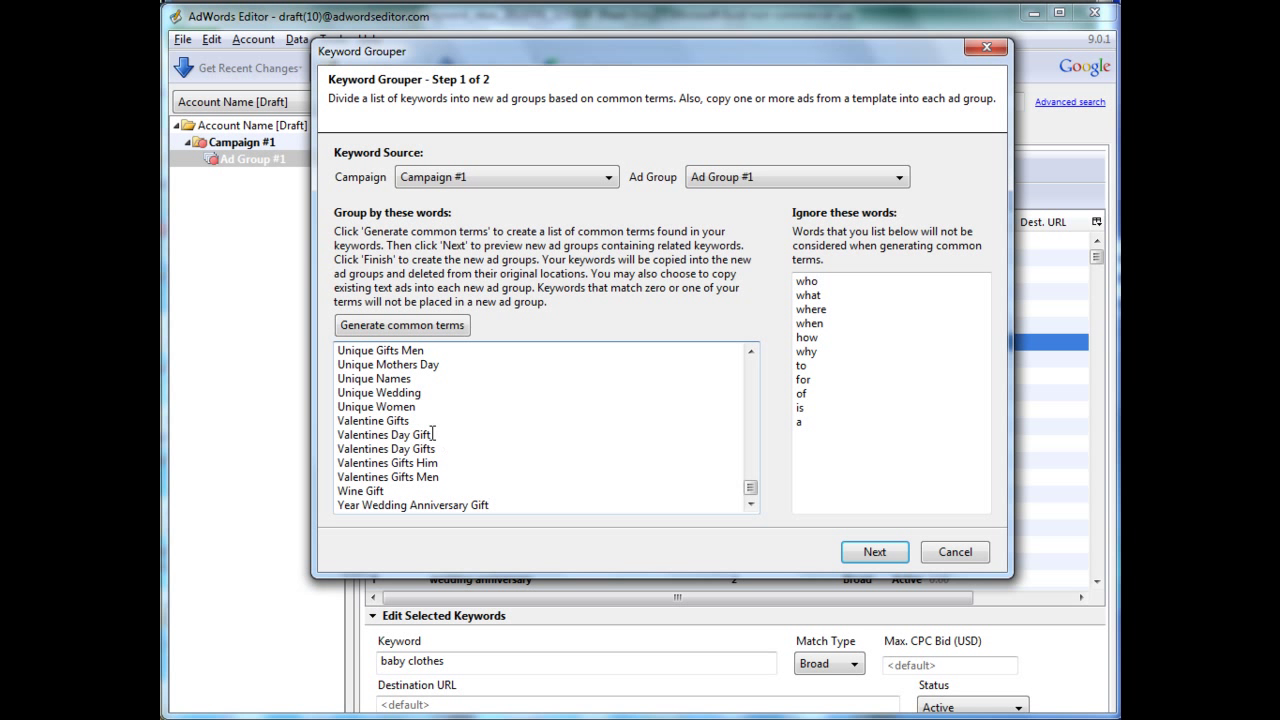
# Step: Preview the proposed ad groups and create them from the pasted terms without any text ads
pyautogui.click(875, 552)
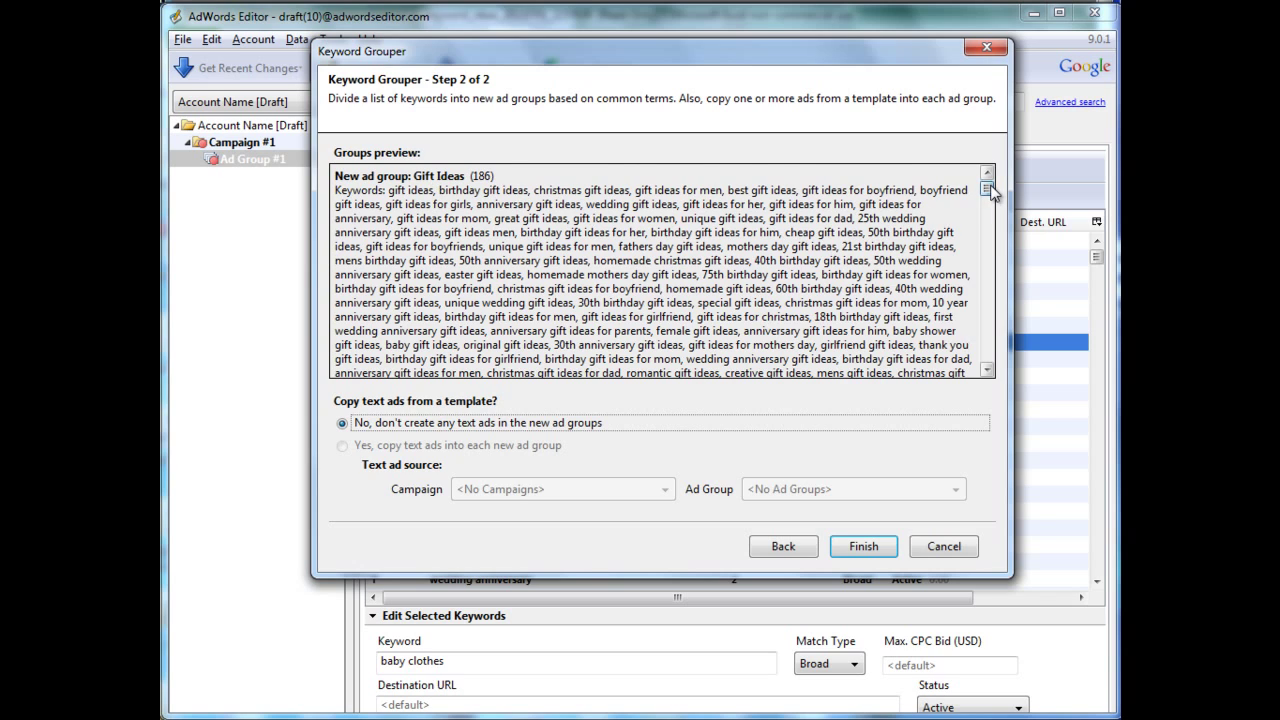
pyautogui.moveTo(986, 189); pyautogui.dragTo(998, 215)
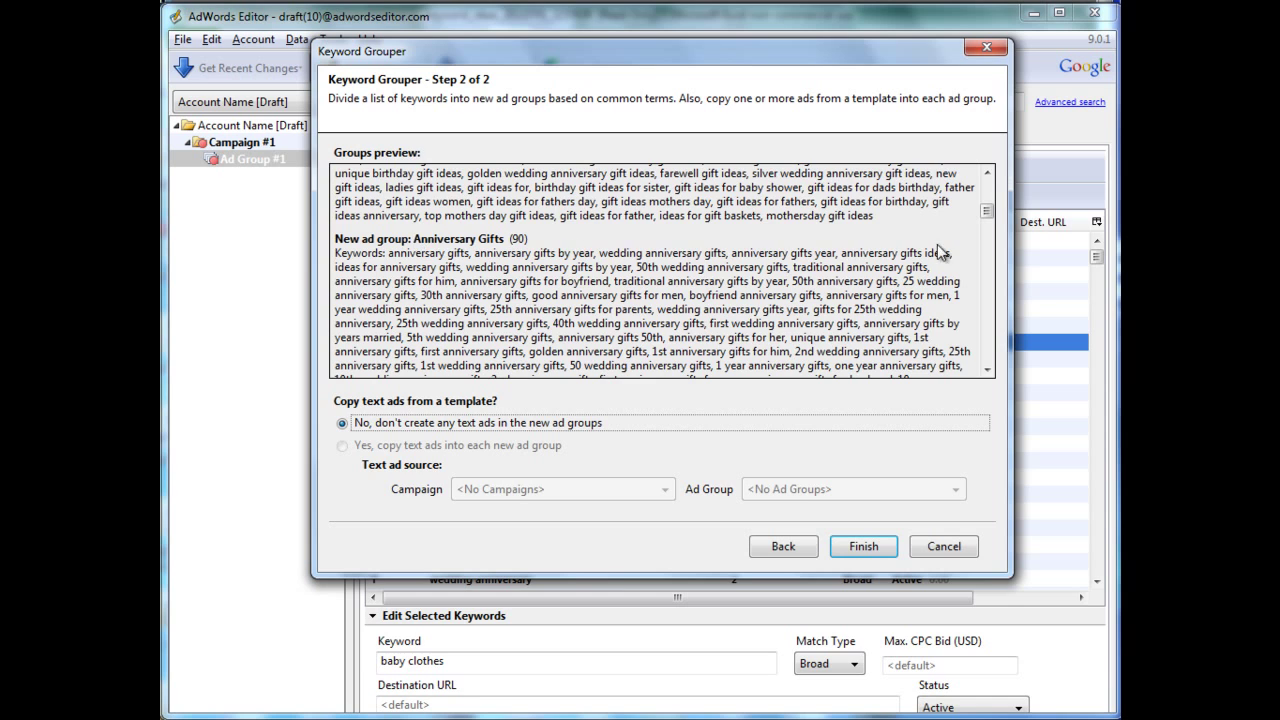
pyautogui.moveTo(988, 214); pyautogui.dragTo(1000, 268)
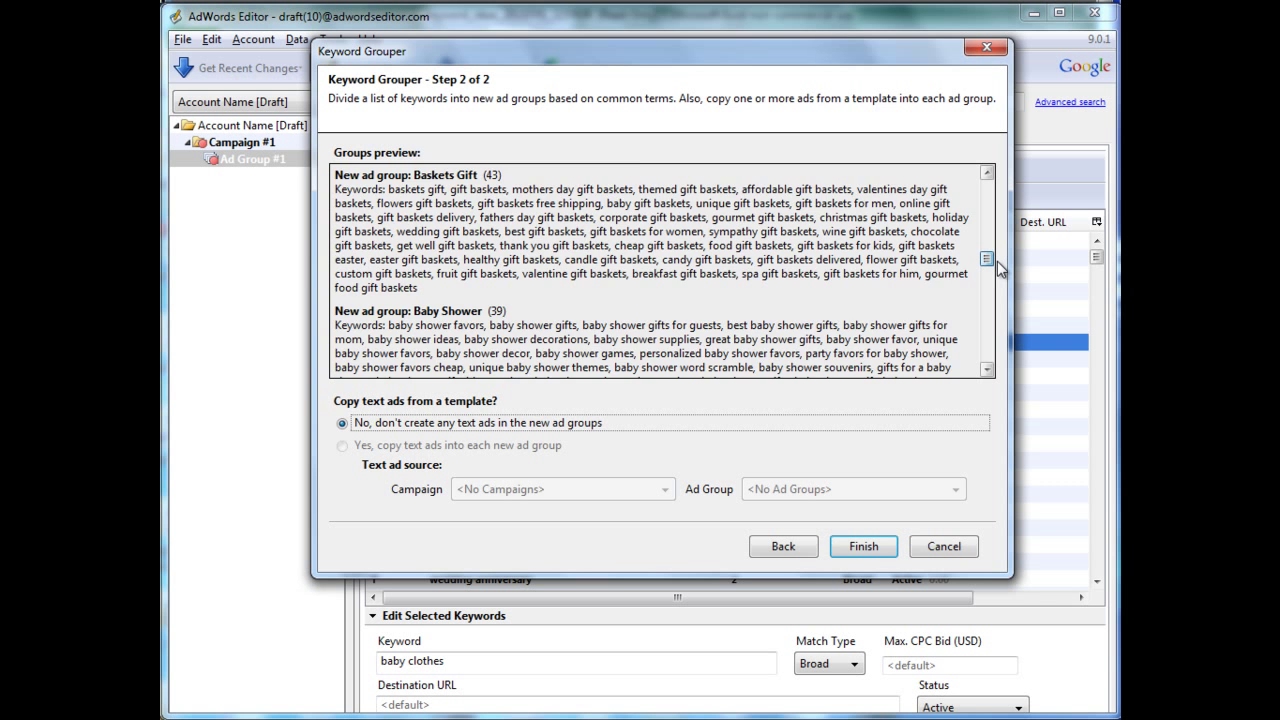
pyautogui.moveTo(997, 262); pyautogui.dragTo(997, 273)
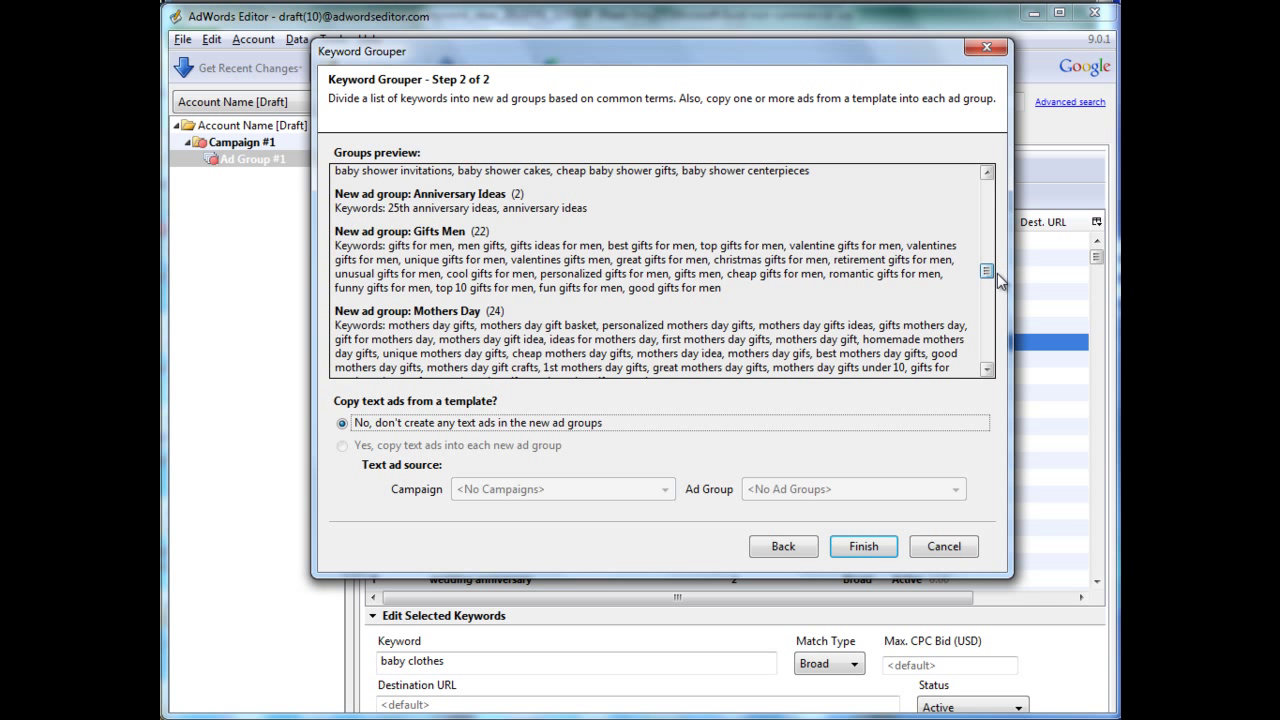
pyautogui.click(861, 546)
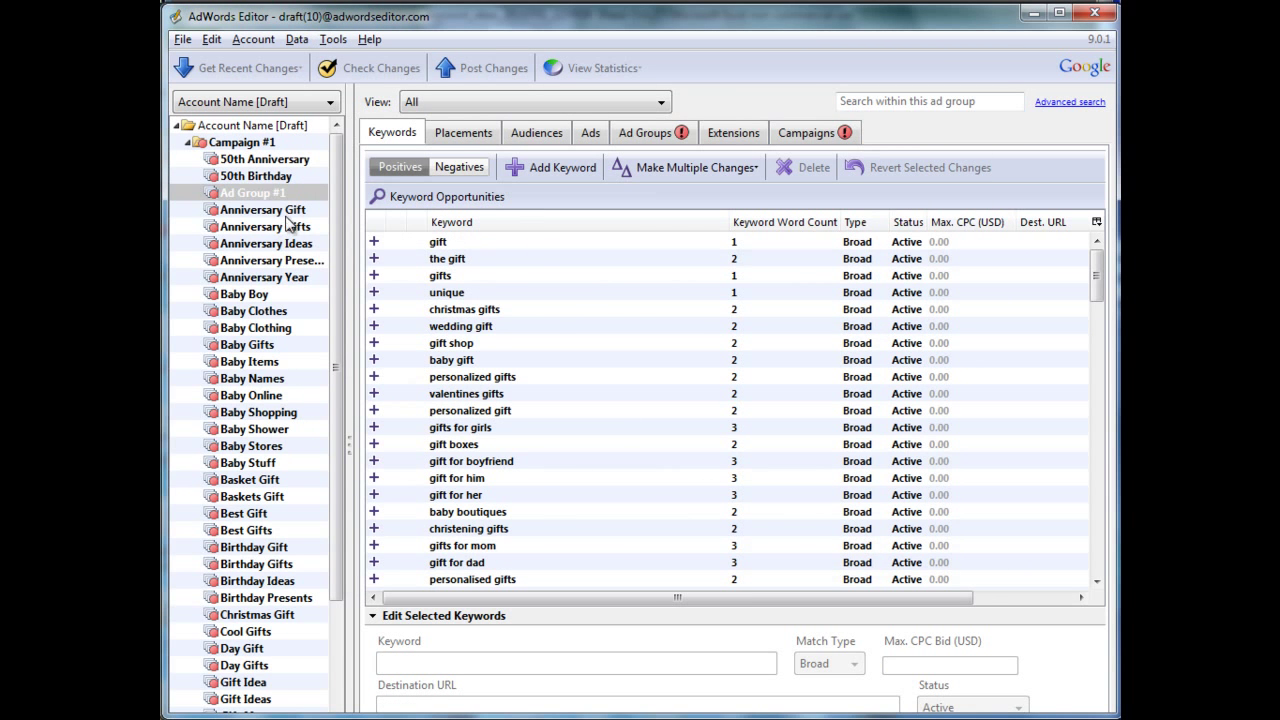
# Step: Review the keywords in the new Birthday Ideas, Birthday Presents, Christmas Gift, Cool Gifts and Day Gift ad groups
pyautogui.click(275, 211)
pyautogui.scroll(-1, 338, 245)
pyautogui.scroll(-3, 337, 300)
pyautogui.click(290, 395)
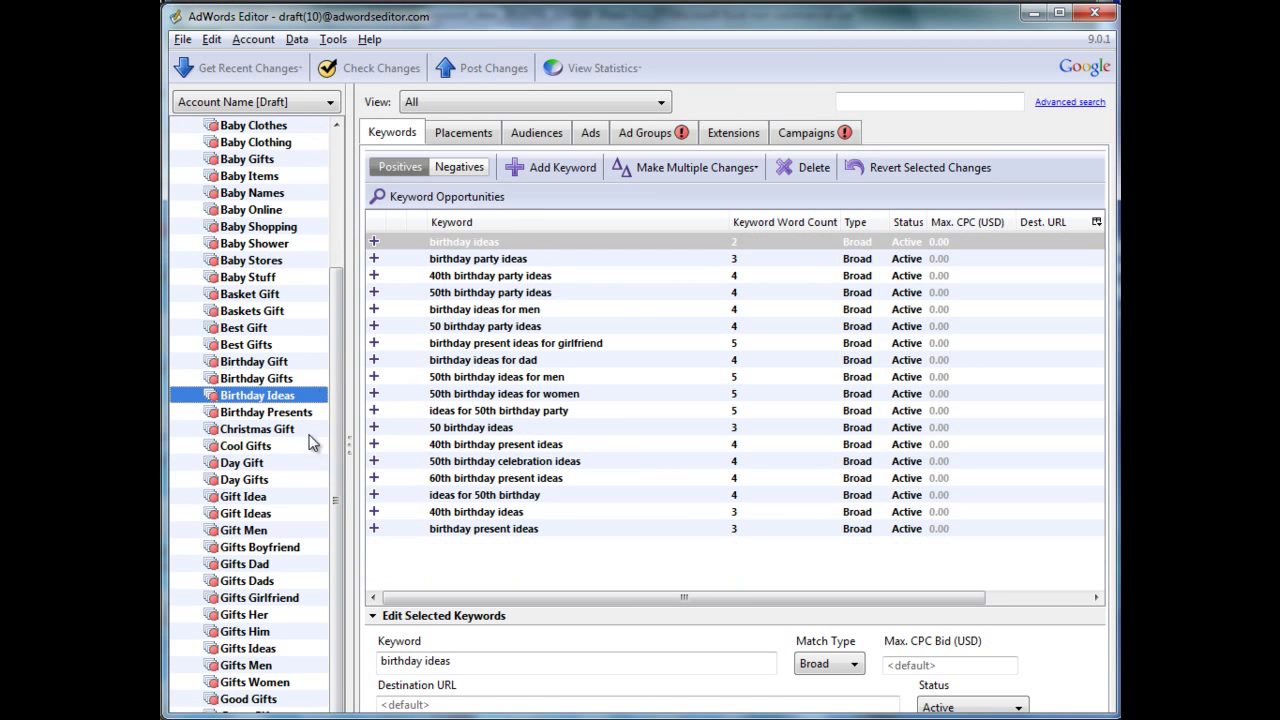
pyautogui.click(303, 429)
pyautogui.click(303, 412)
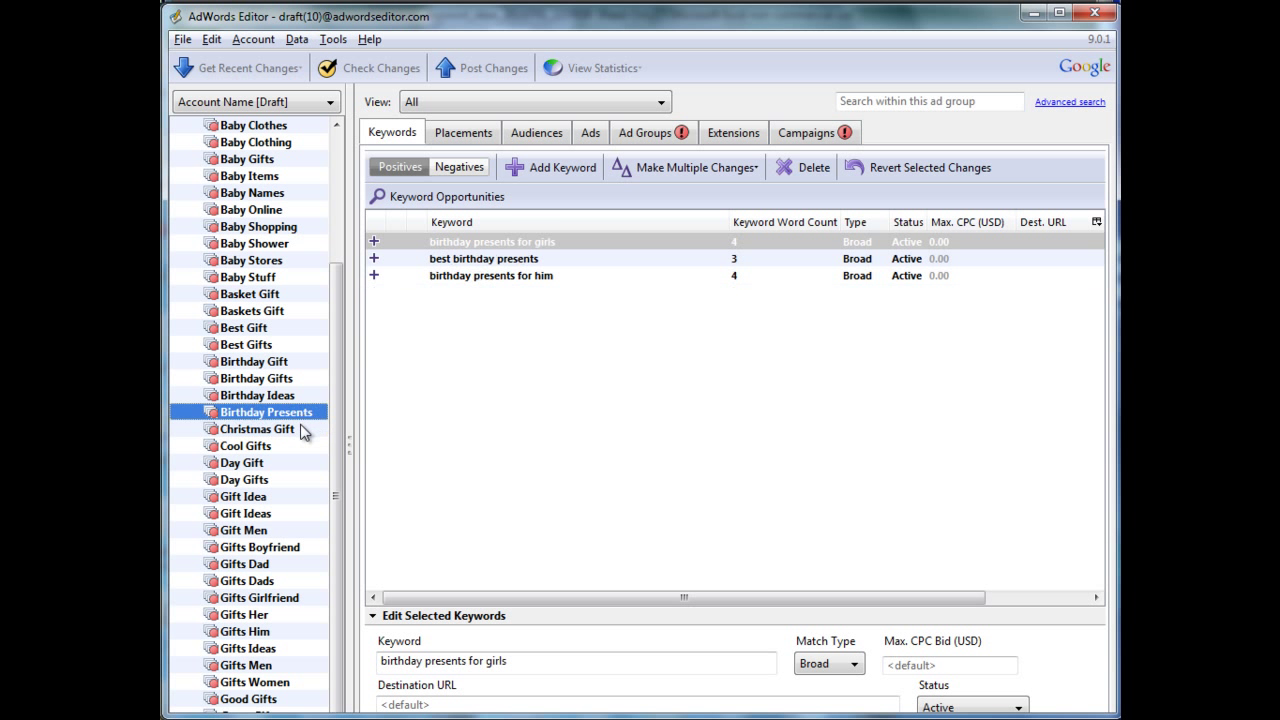
pyautogui.click(303, 429)
pyautogui.click(303, 446)
pyautogui.click(303, 463)
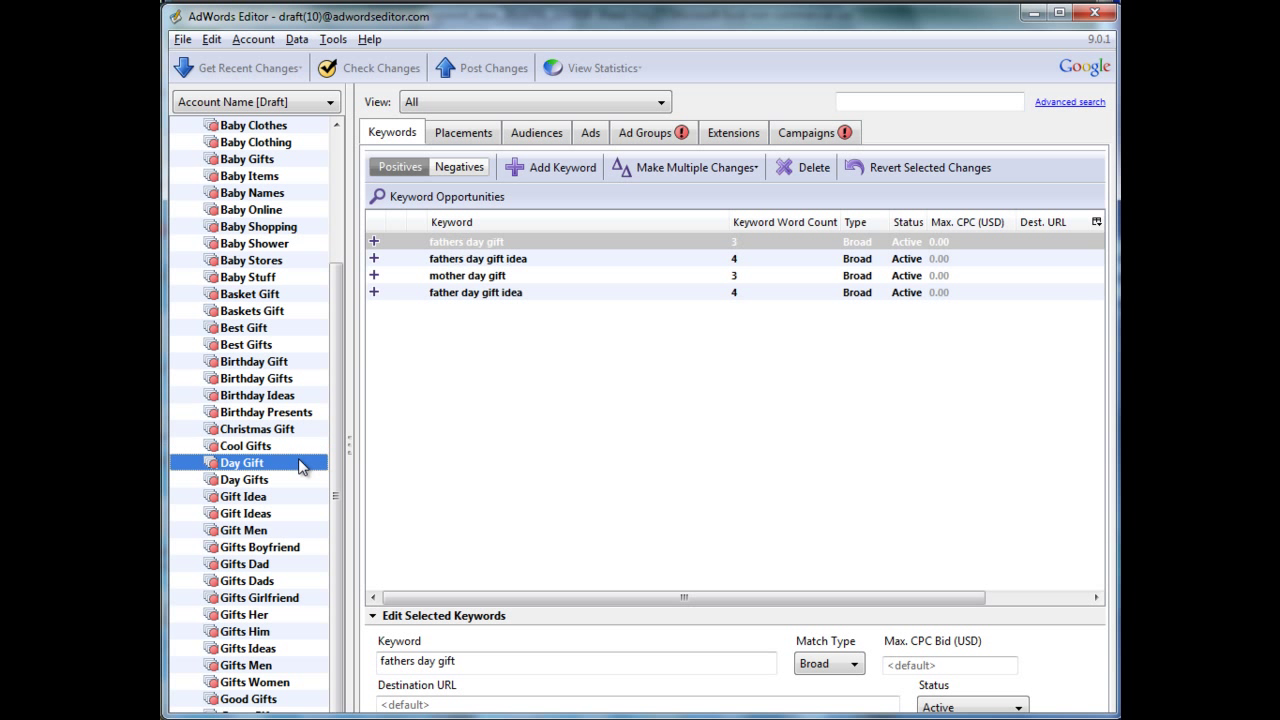
# Step: Inspect the keywords grouped under Baby Online and Baby Items
pyautogui.click(279, 212)
pyautogui.click(515, 261)
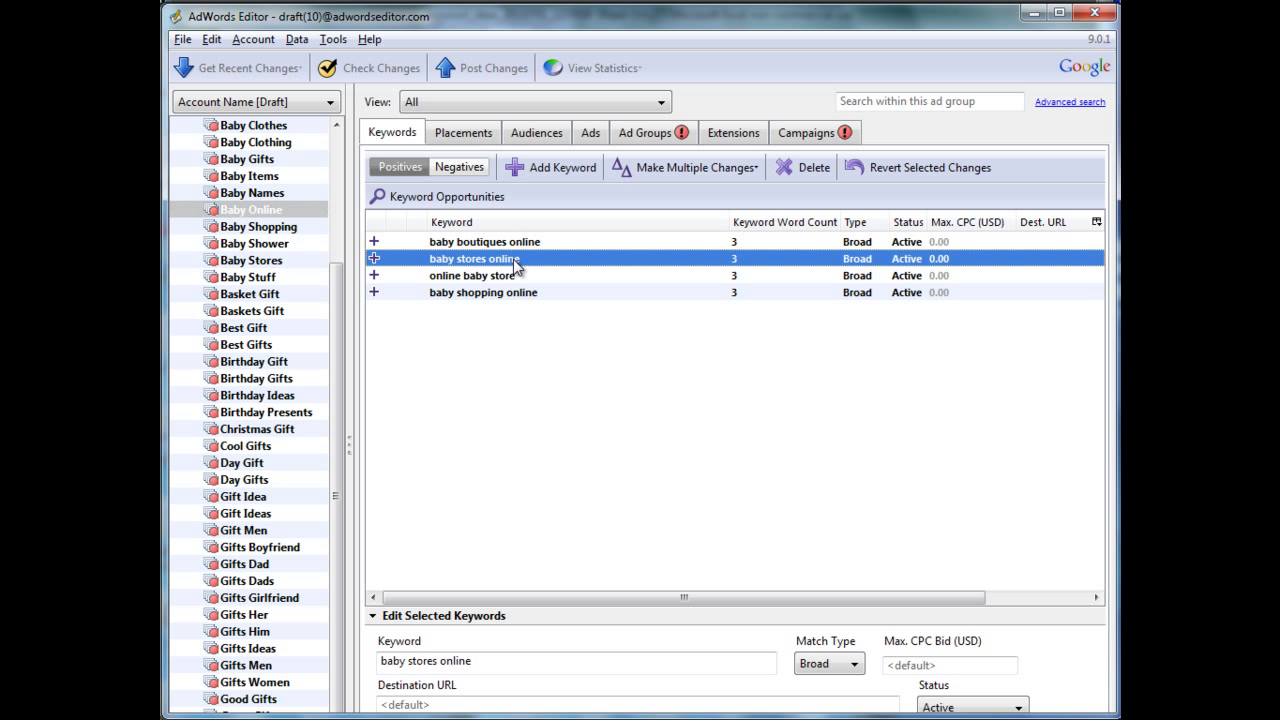
pyautogui.click(526, 292)
pyautogui.click(200, 177)
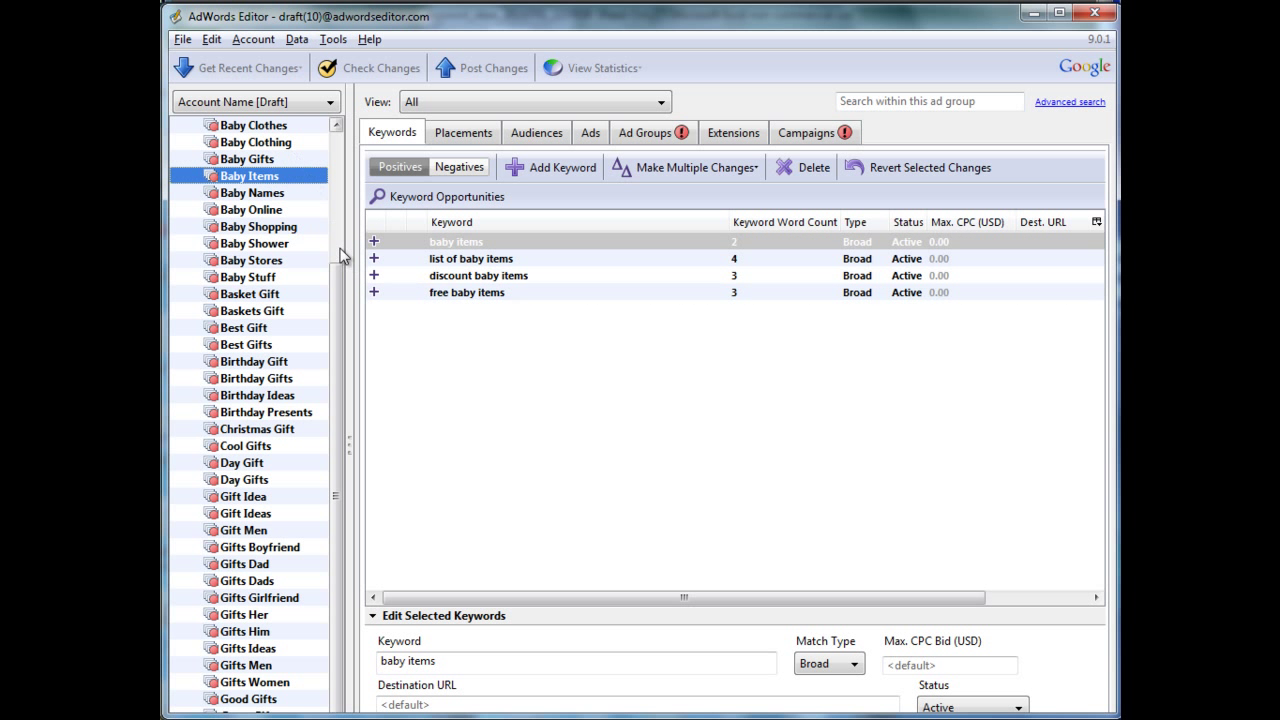
# Step: Examine the Anniversary Ideas keywords and compare the Anniversary Gift and Anniversary Gifts ad groups with each other
pyautogui.scroll(1, 340, 229)
pyautogui.scroll(3, 340, 229)
pyautogui.click(300, 244)
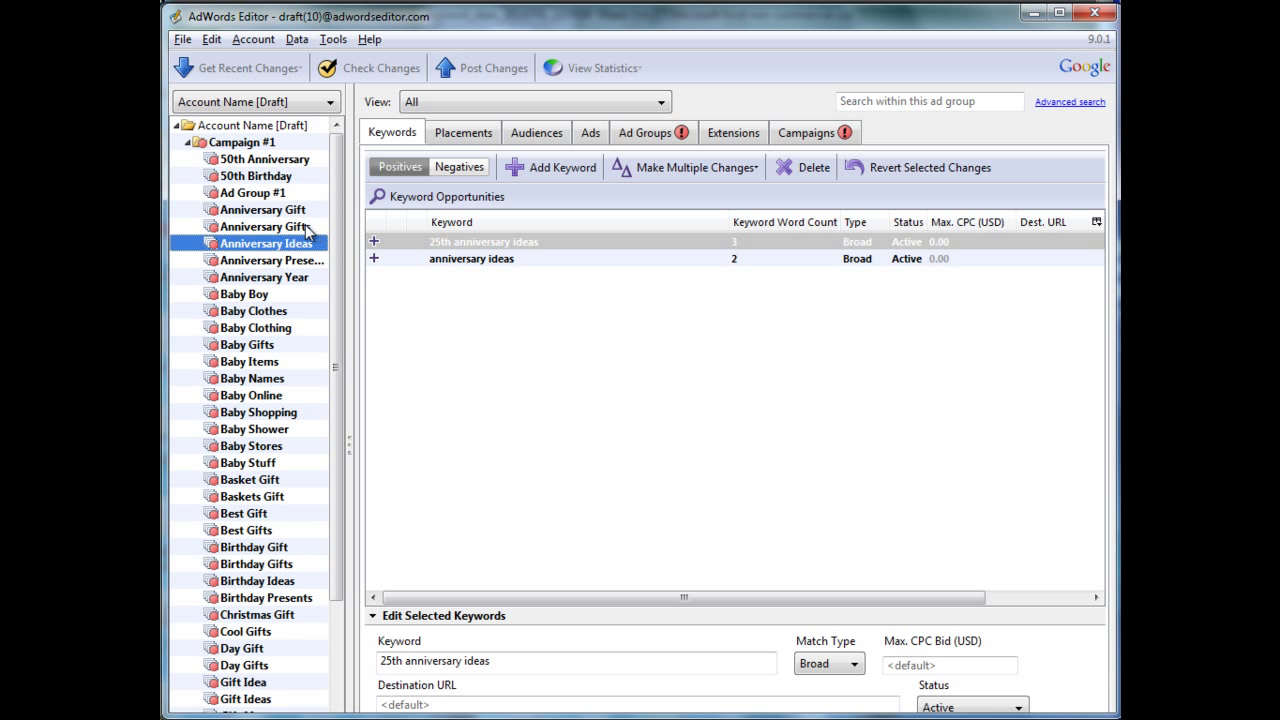
pyautogui.click(306, 228)
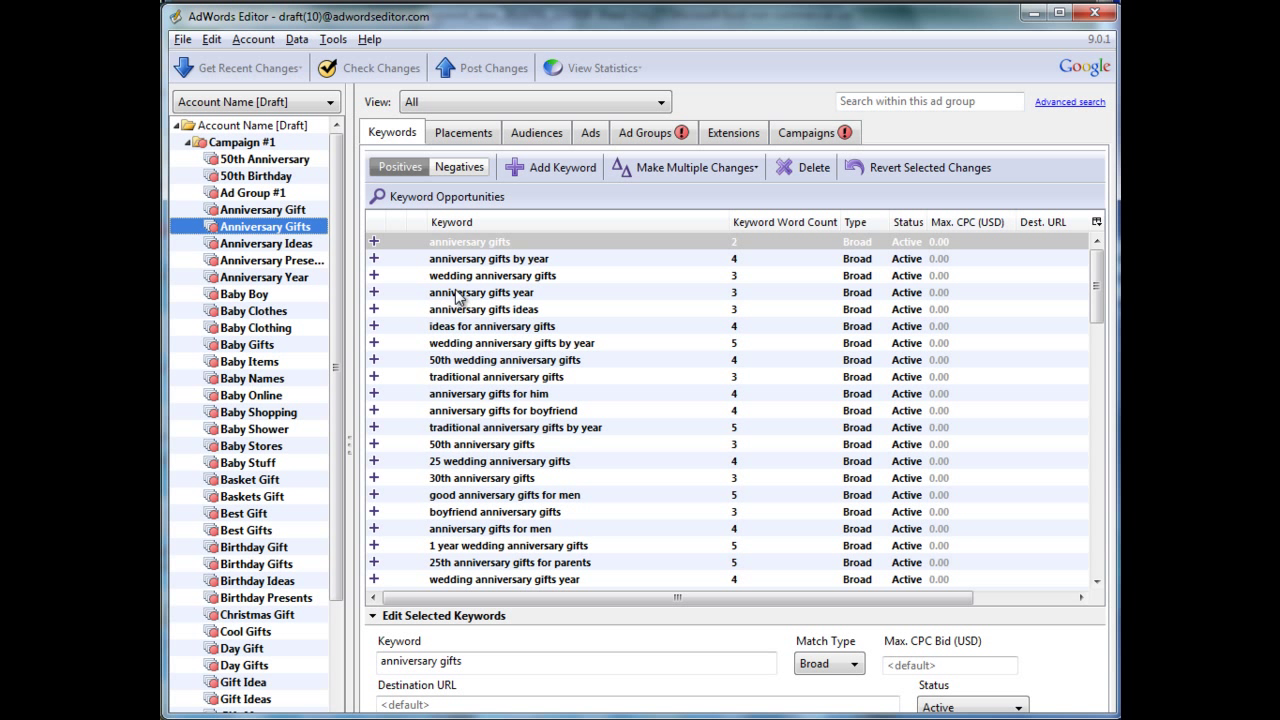
pyautogui.click(255, 210)
pyautogui.click(503, 309)
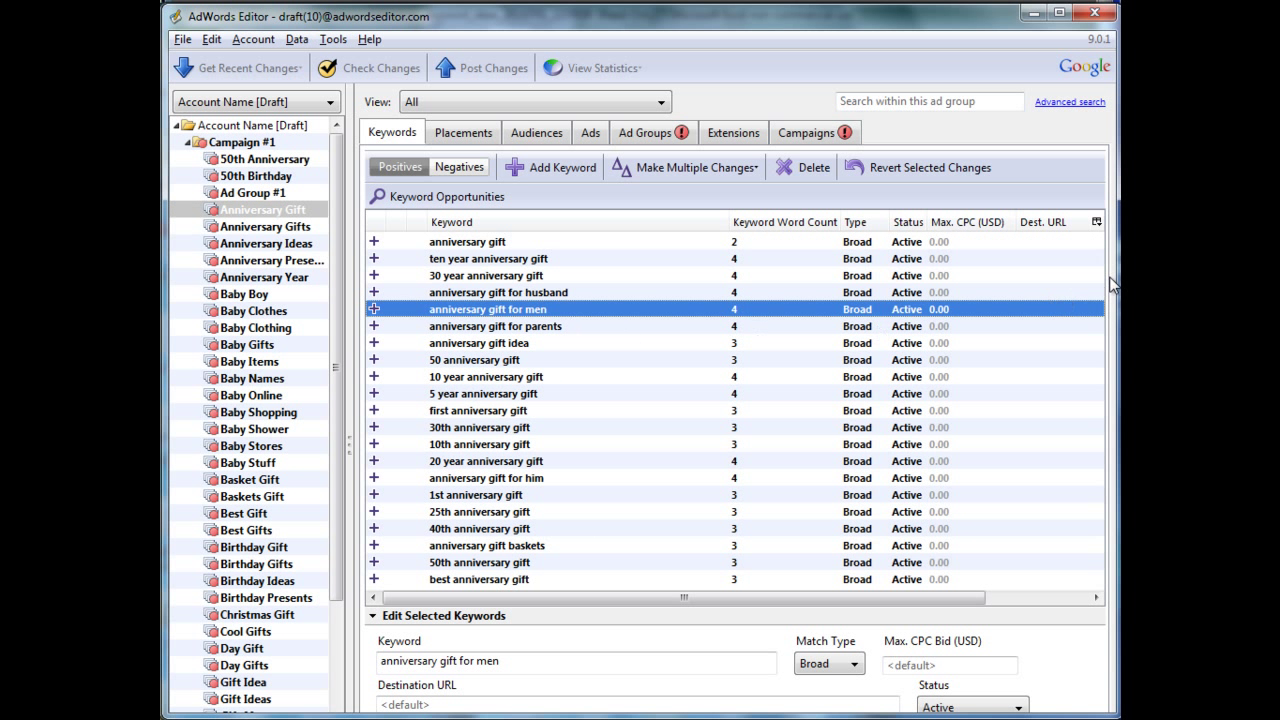
pyautogui.click(556, 464)
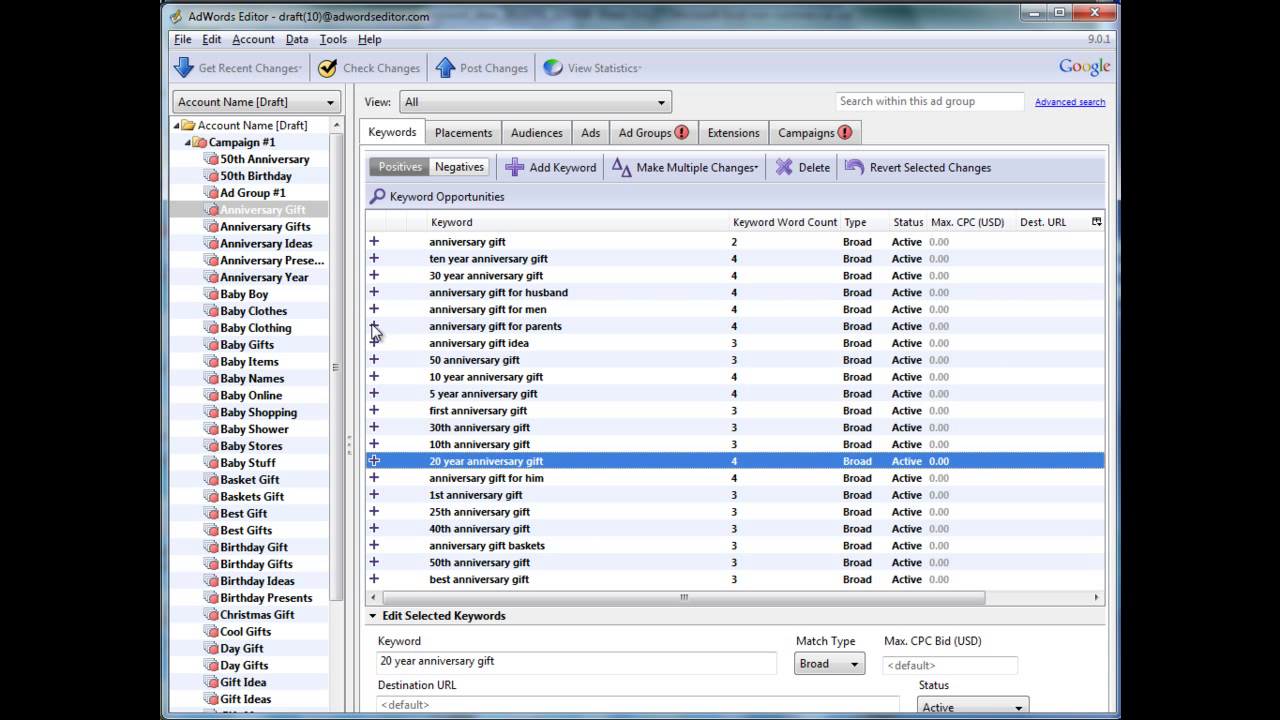
pyautogui.click(290, 227)
pyautogui.click(530, 326)
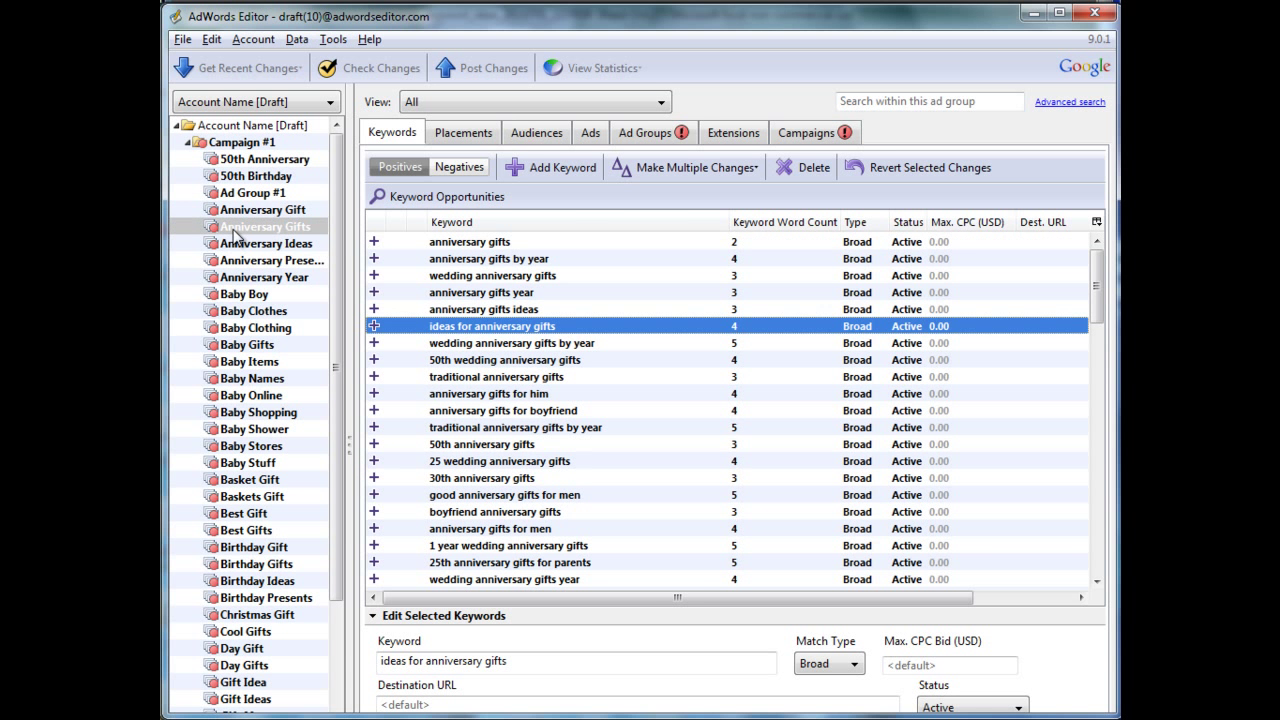
pyautogui.click(276, 210)
# Step: Look through the full ad group list and view the keywords left in Ad Group #1
pyautogui.scroll(-5, 320, 395)
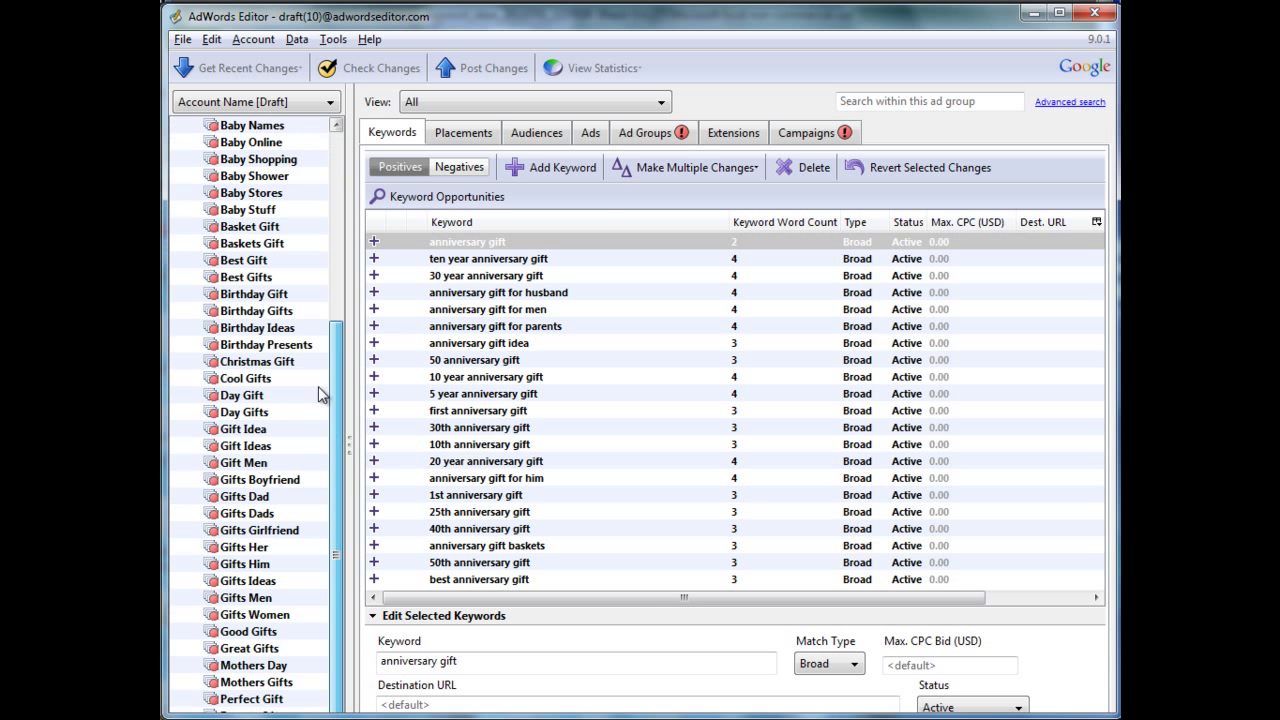
pyautogui.scroll(-1, 320, 395)
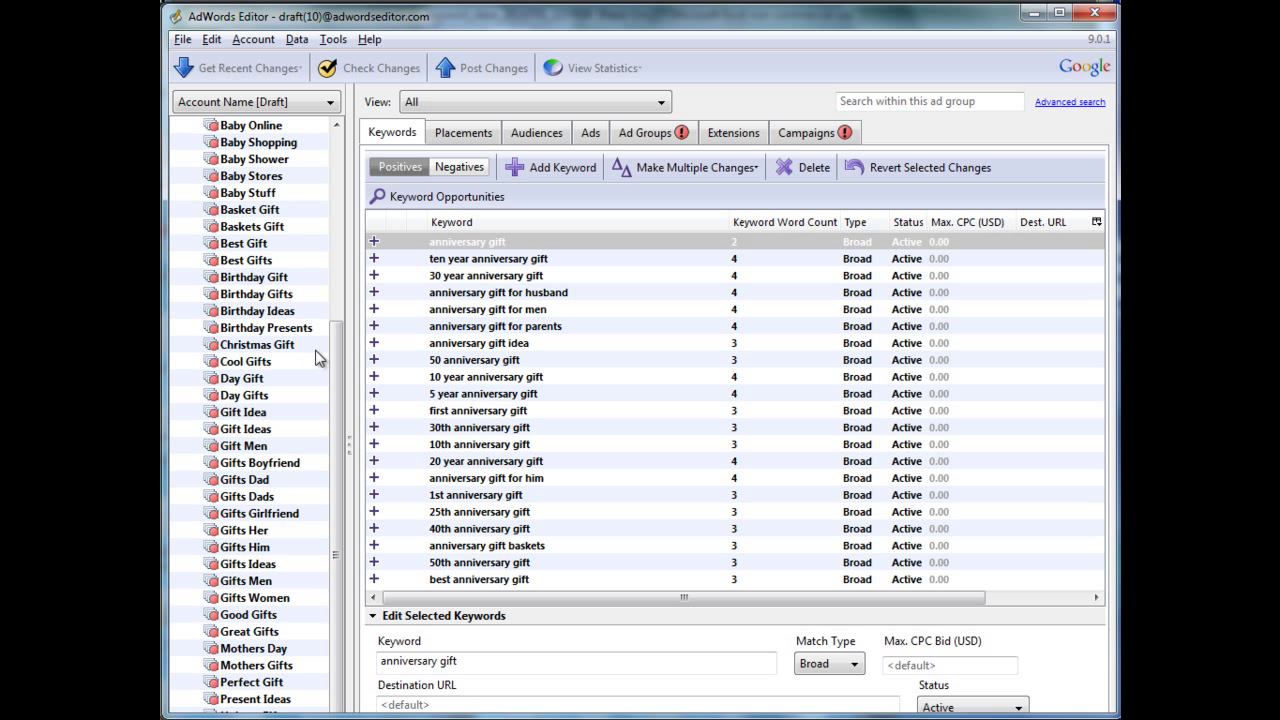
pyautogui.scroll(6, 330, 360)
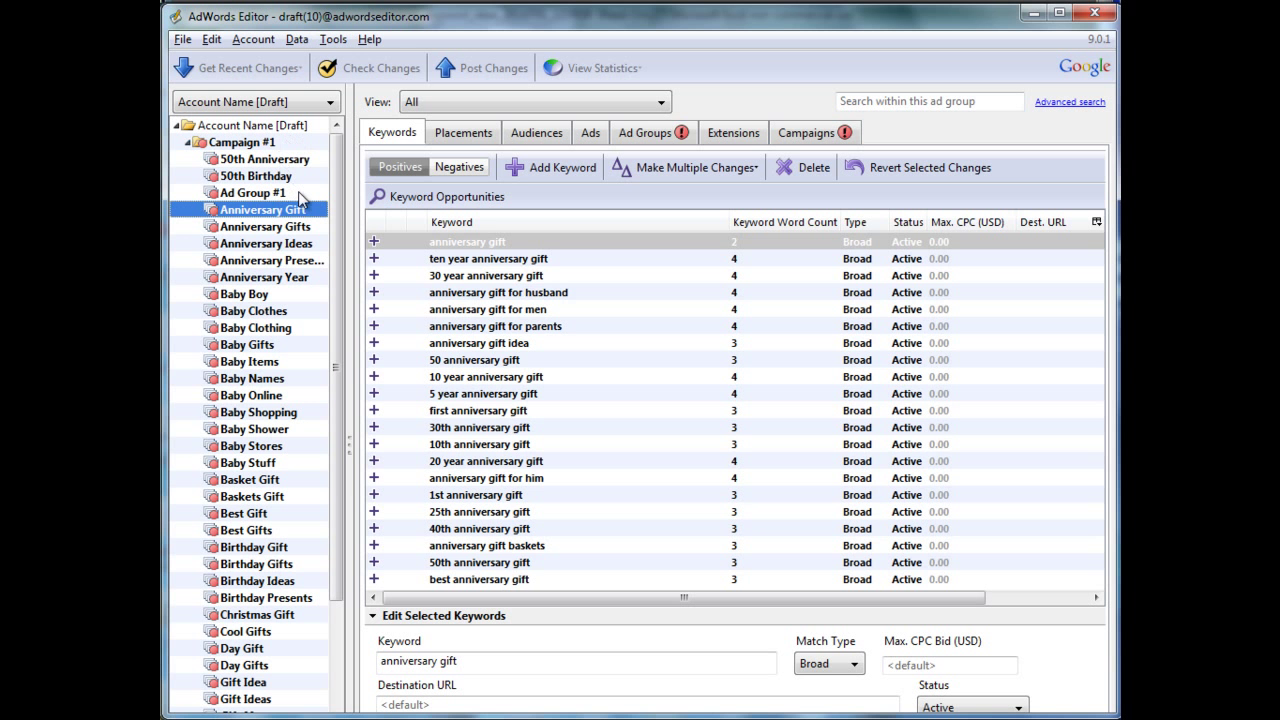
pyautogui.click(298, 194)
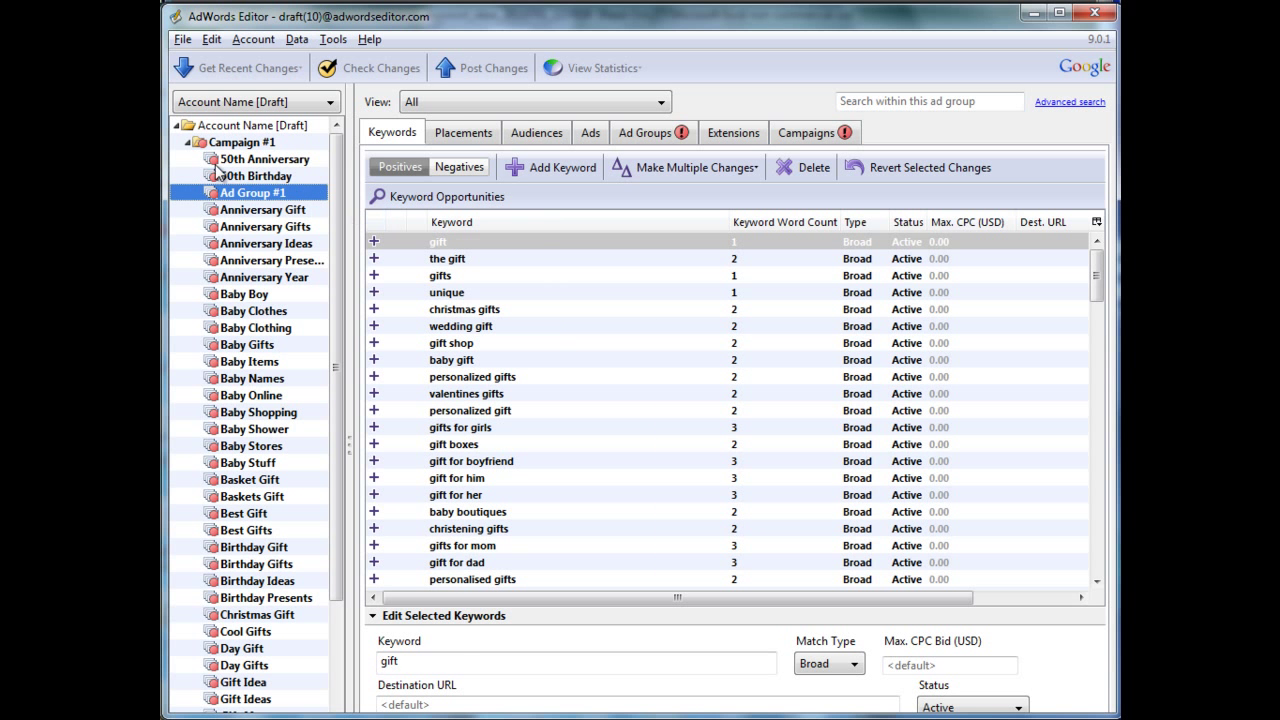
pyautogui.click(333, 39)
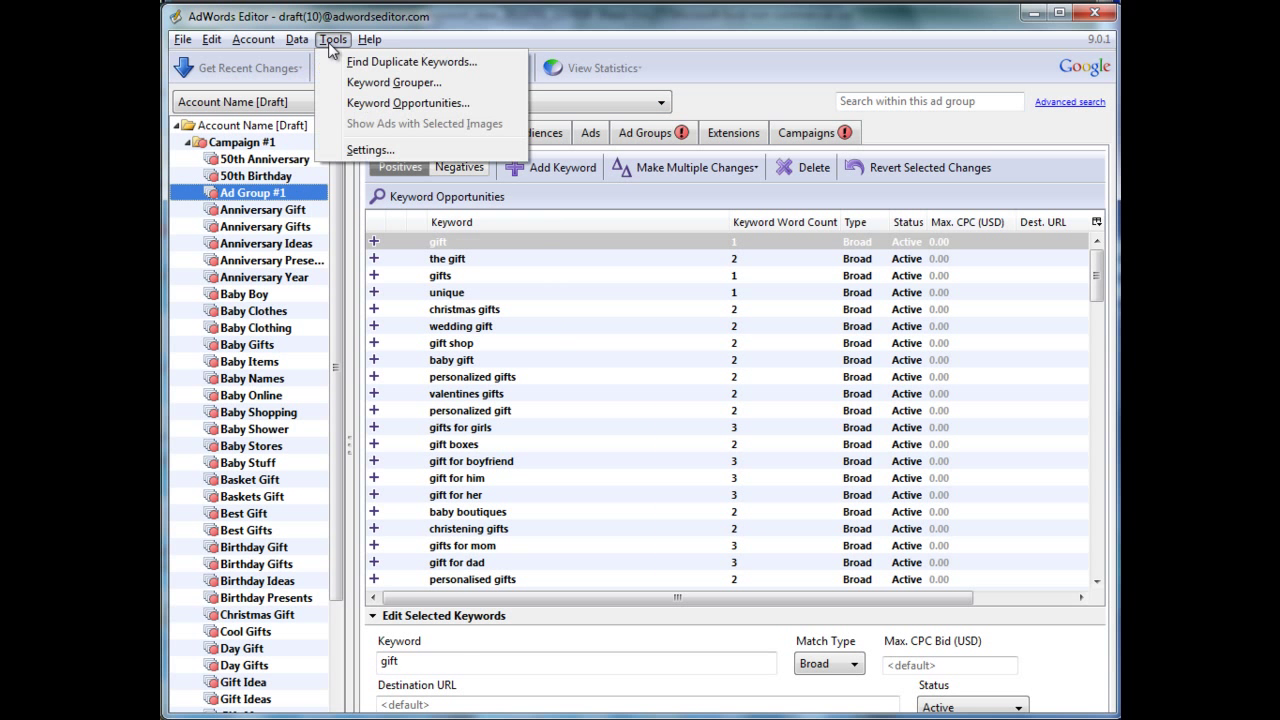
pyautogui.click(368, 85)
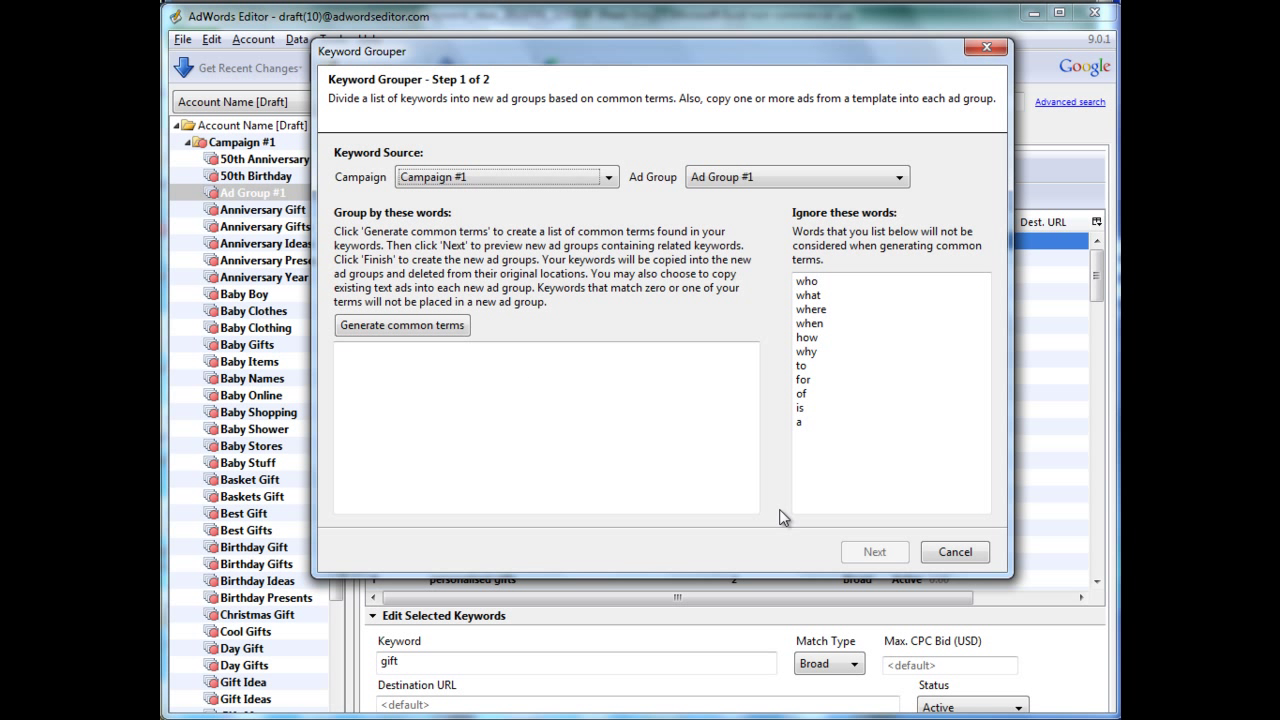
pyautogui.click(976, 556)
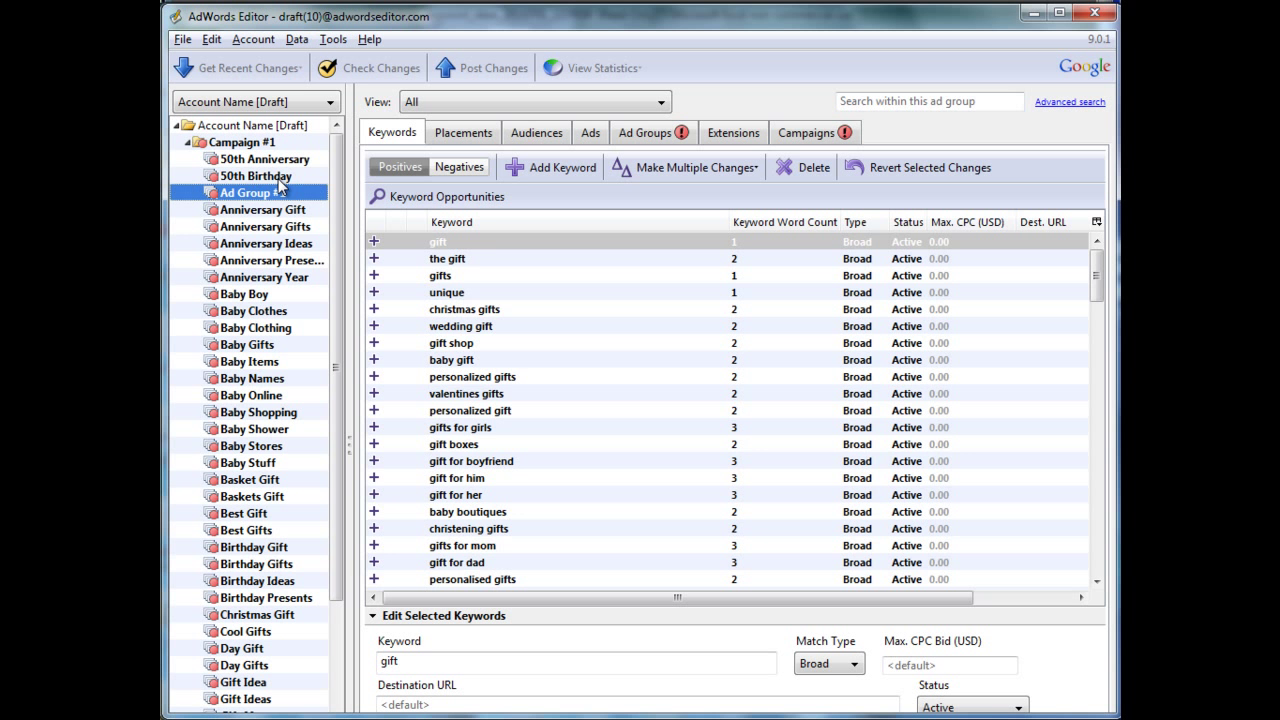
# Step: Examine the keywords in the 50th Birthday ad group
pyautogui.click(278, 178)
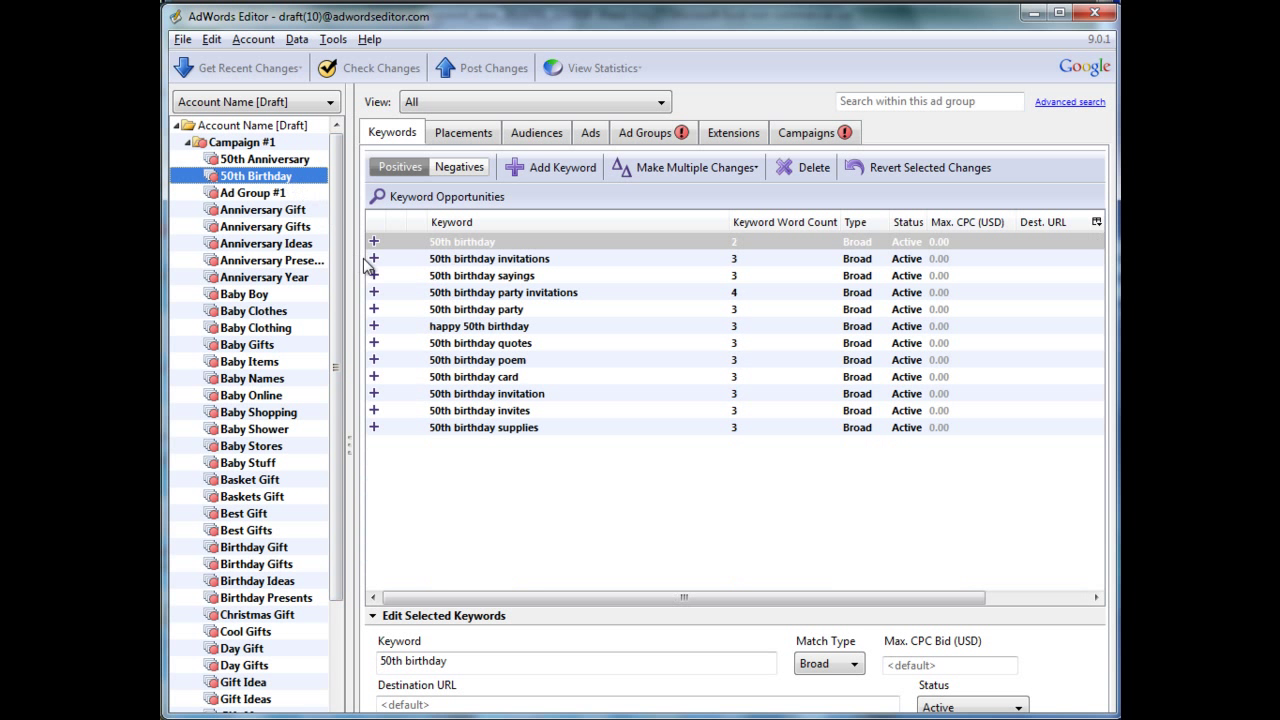
pyautogui.click(476, 309)
pyautogui.moveTo(335, 300); pyautogui.dragTo(338, 118)
# Step: Open the Keyword Grouper
pyautogui.click(334, 40)
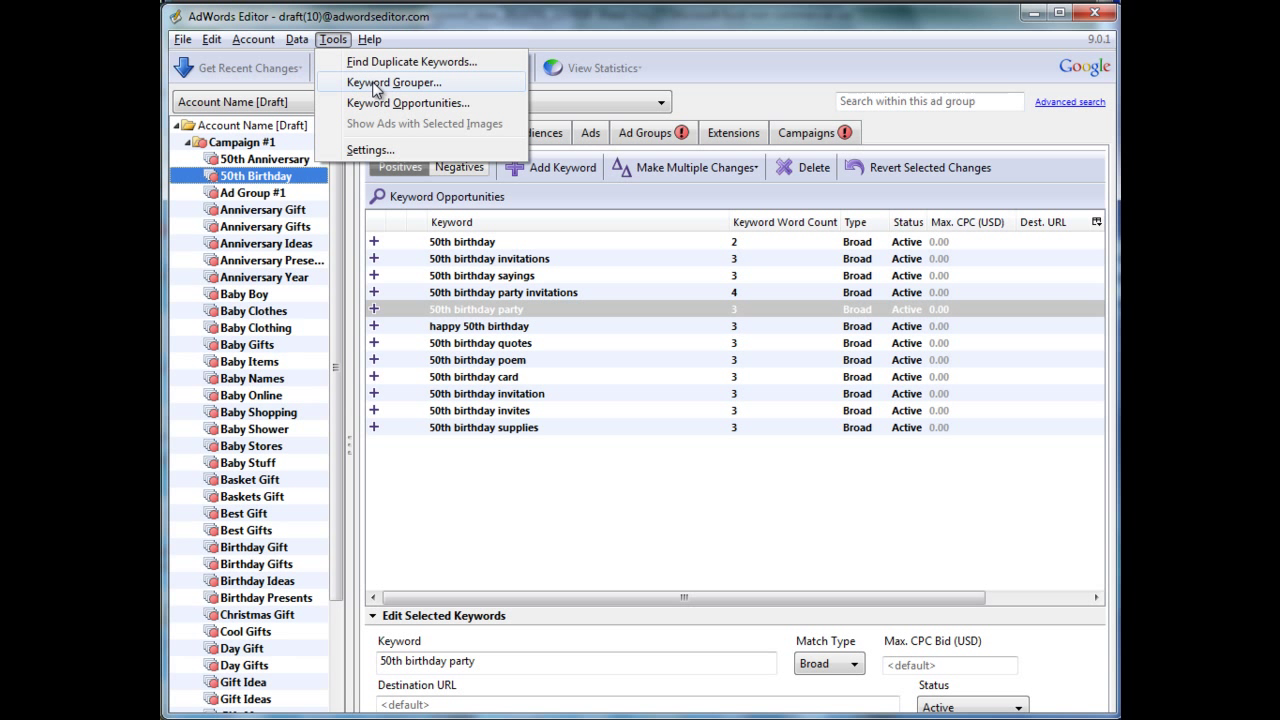